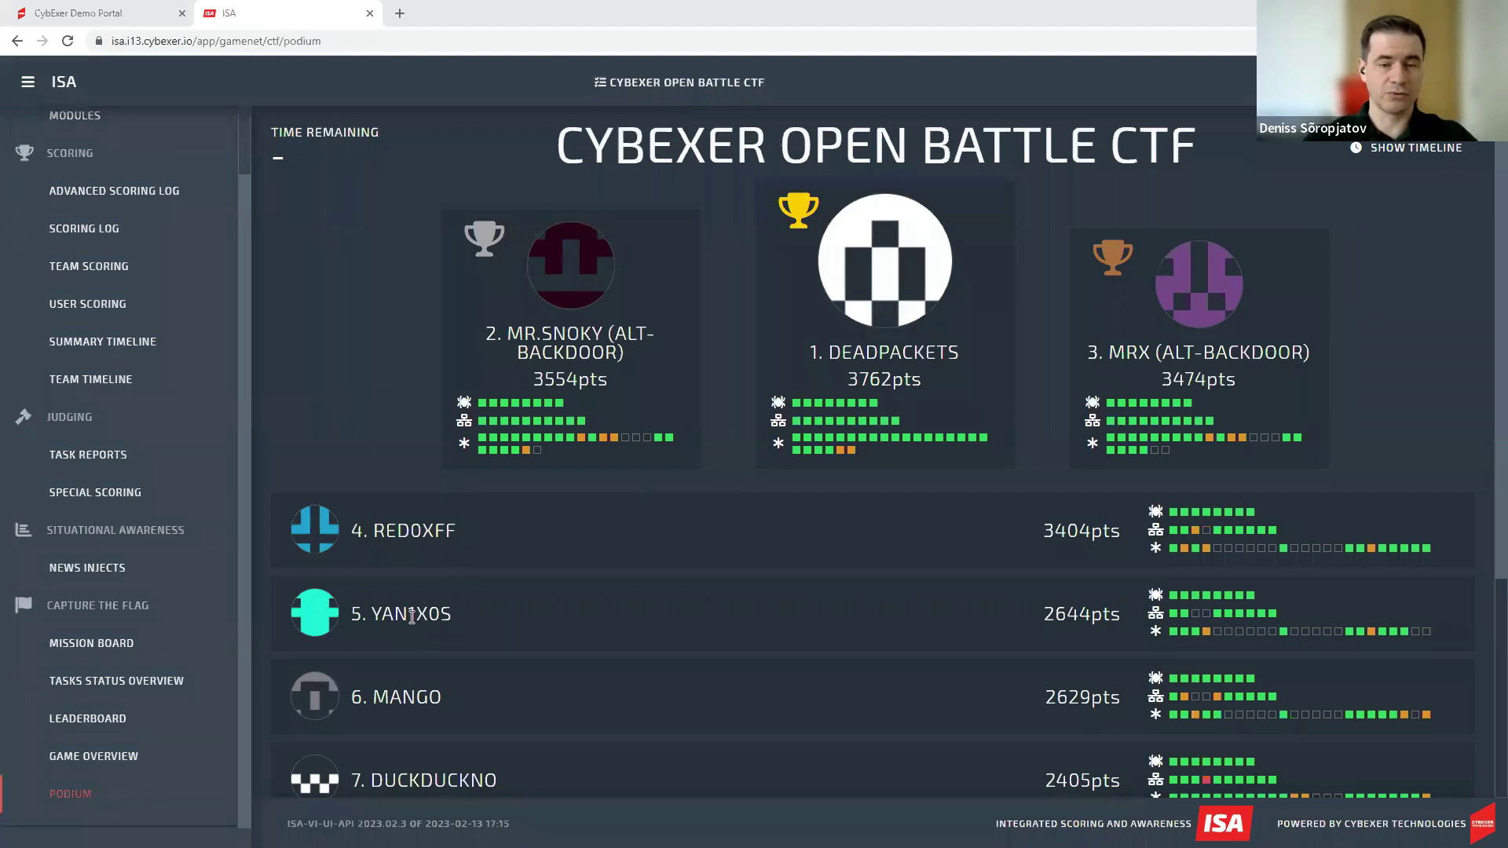
# Collapse the sidebar to widen the podium rankings, then bring the sidebar back.
pyautogui.click(30, 83)
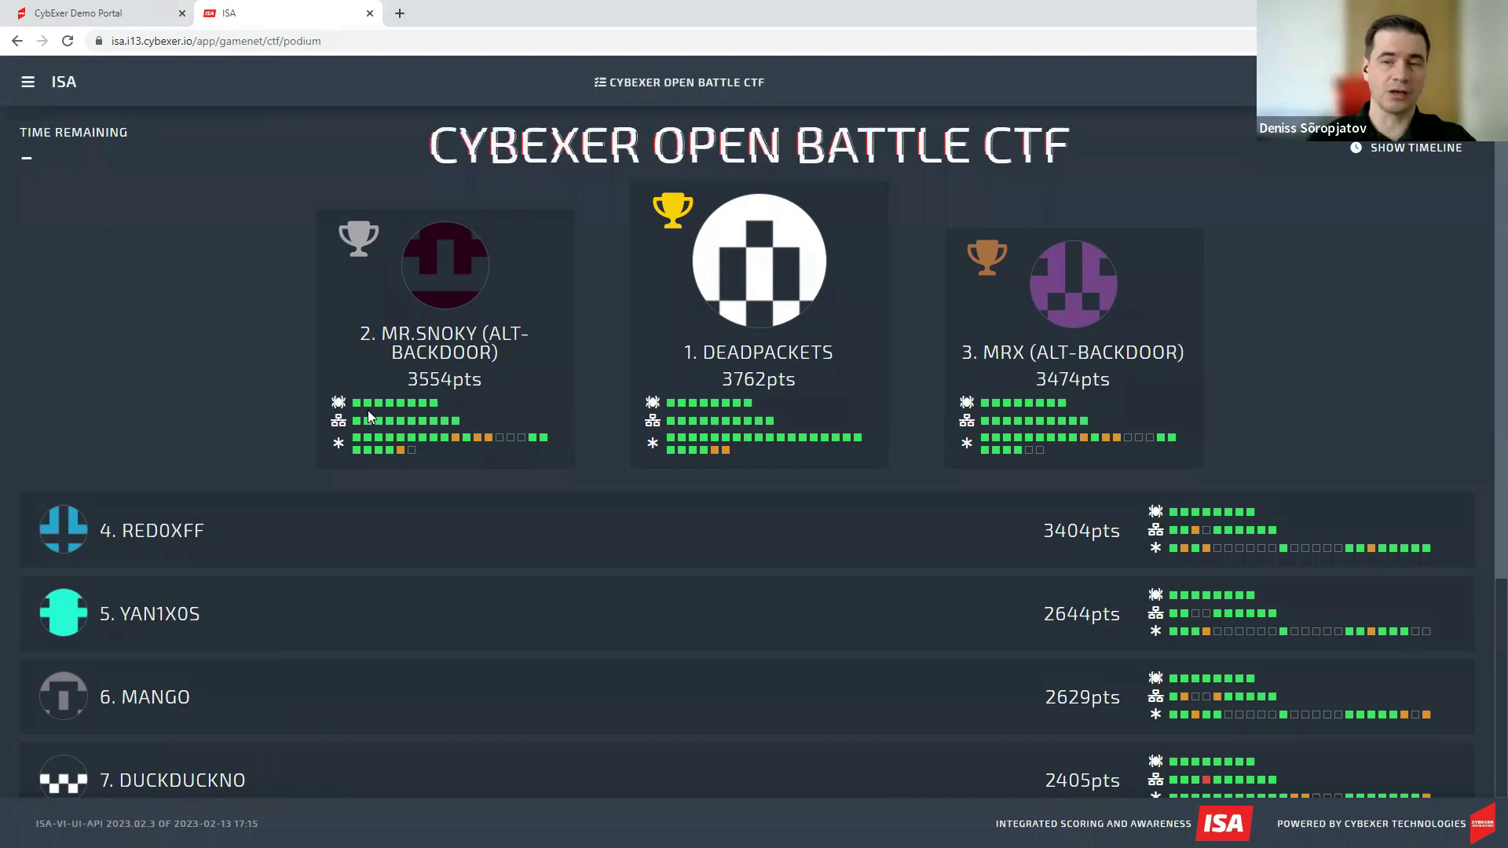
pyautogui.moveTo(374, 403)
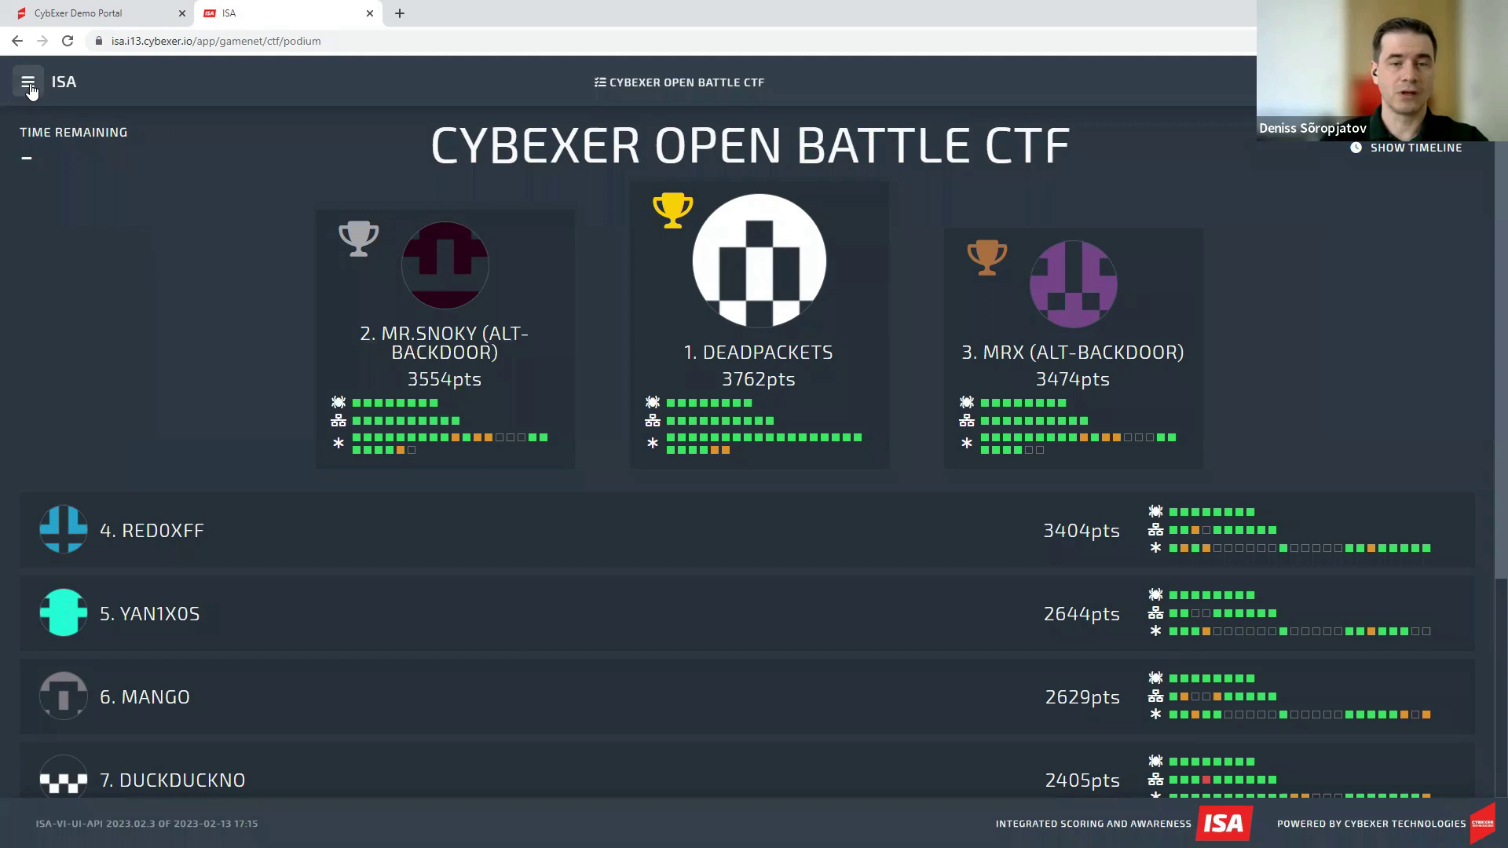
pyautogui.click(28, 81)
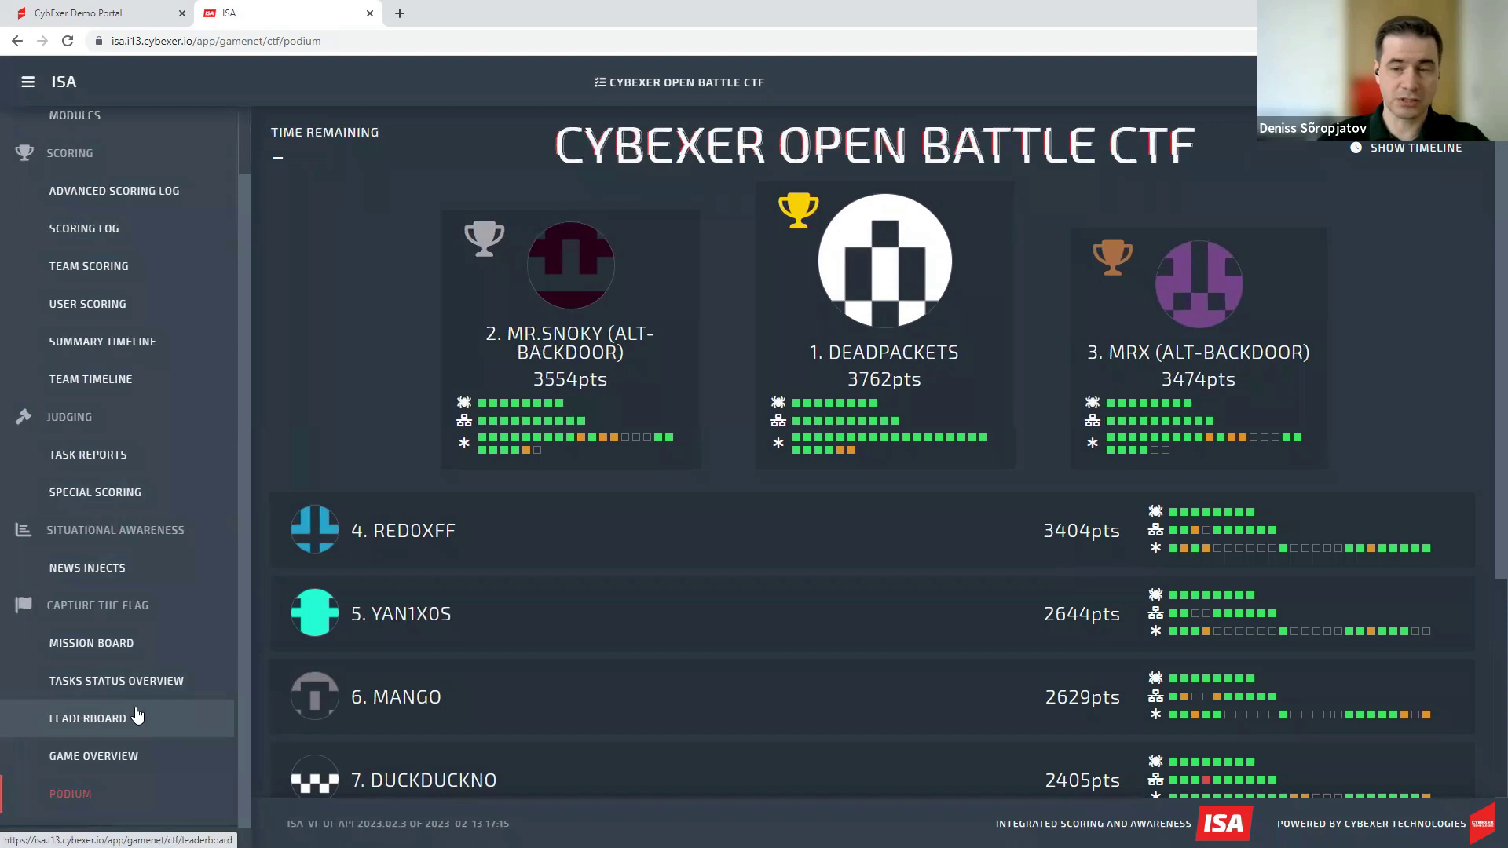
# Open Game Overview and inspect each team's task grid with the sidebar collapsed, then restore it.
pyautogui.click(92, 759)
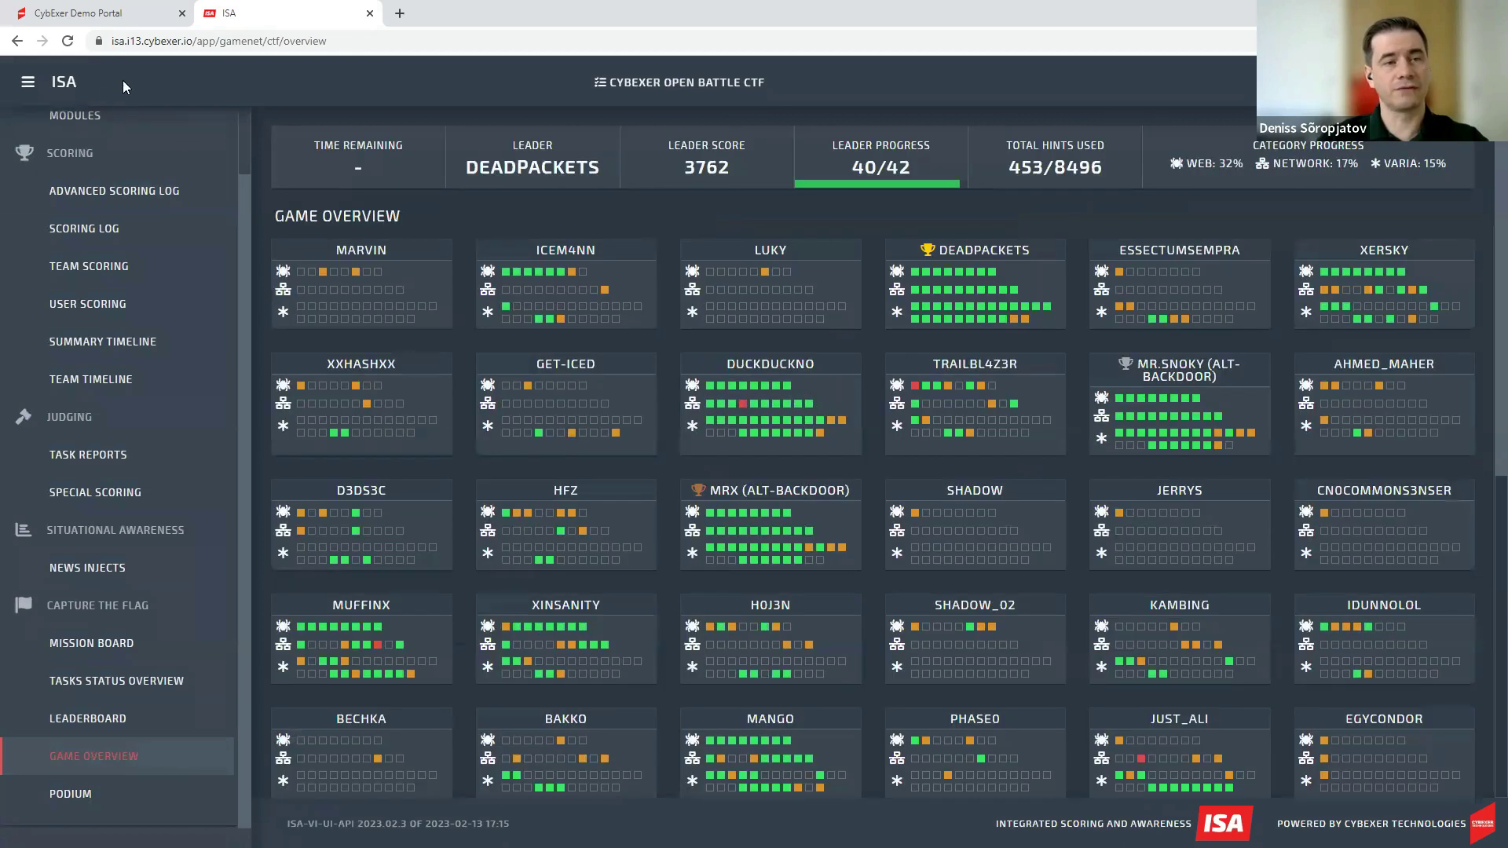
pyautogui.click(28, 82)
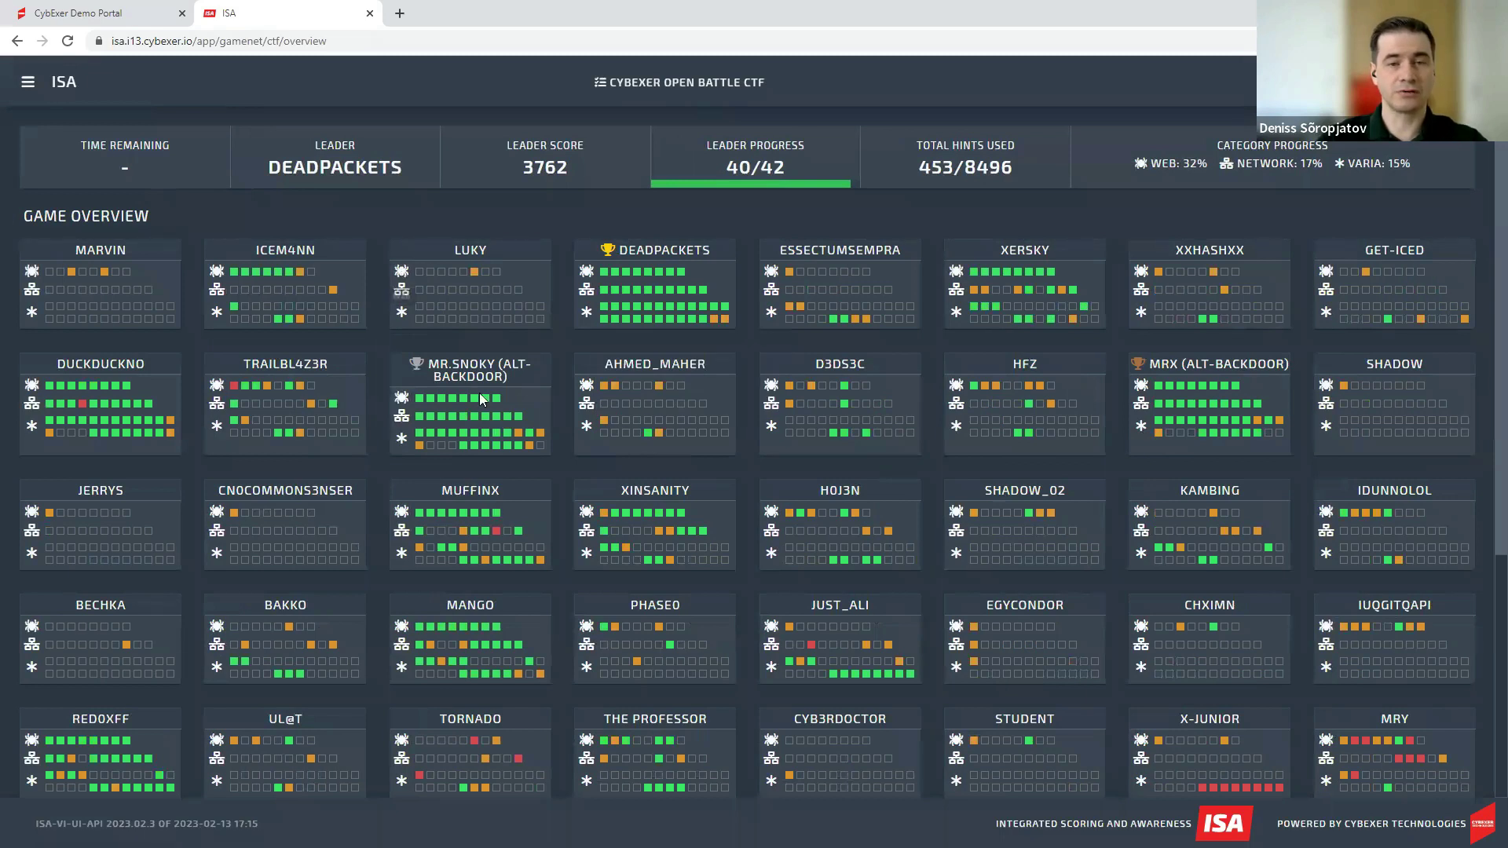
pyautogui.moveTo(605, 271)
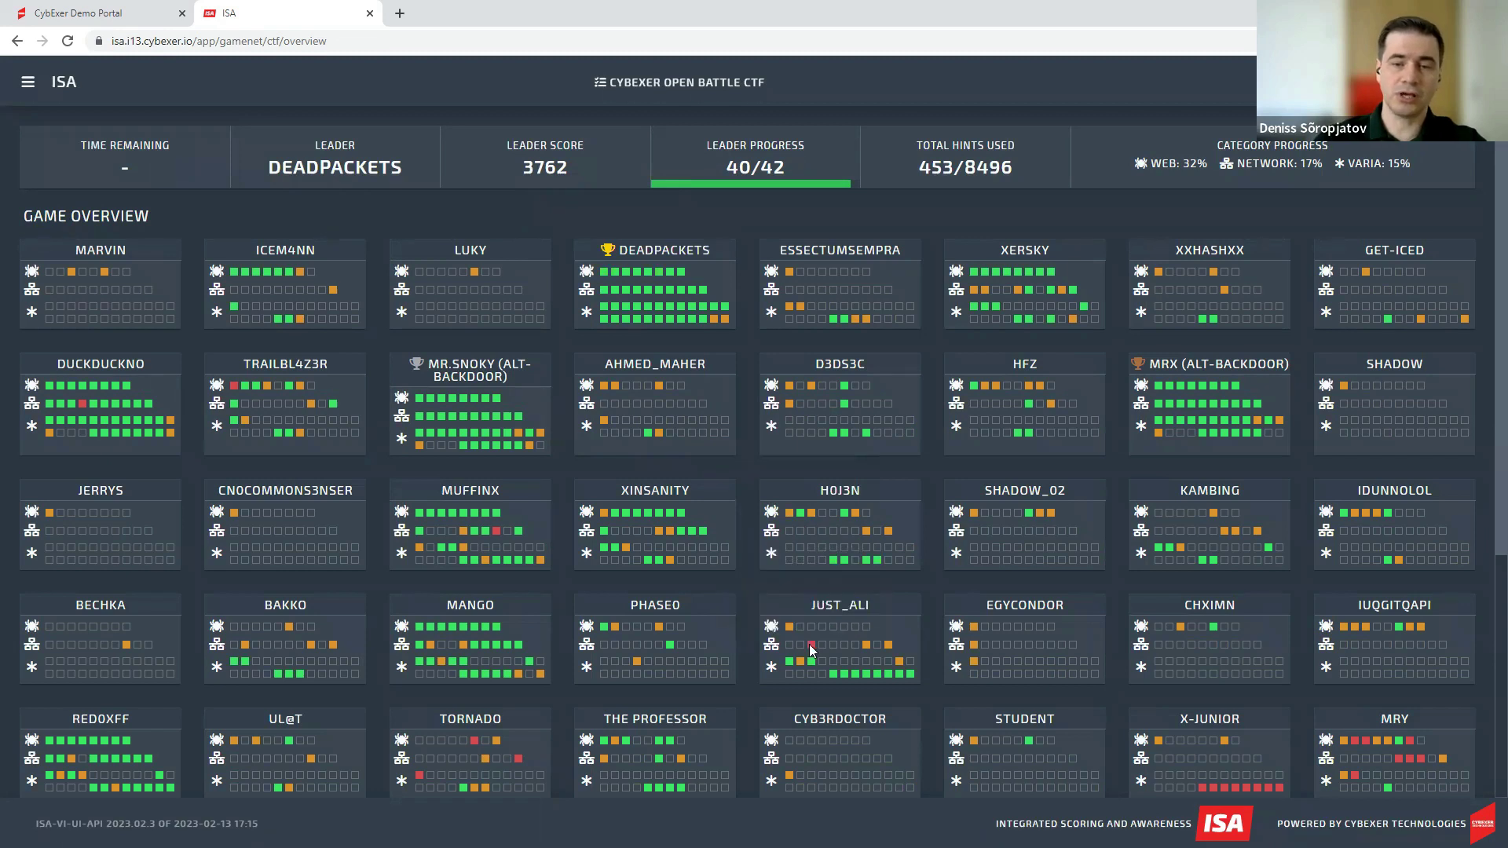
pyautogui.moveTo(810, 647)
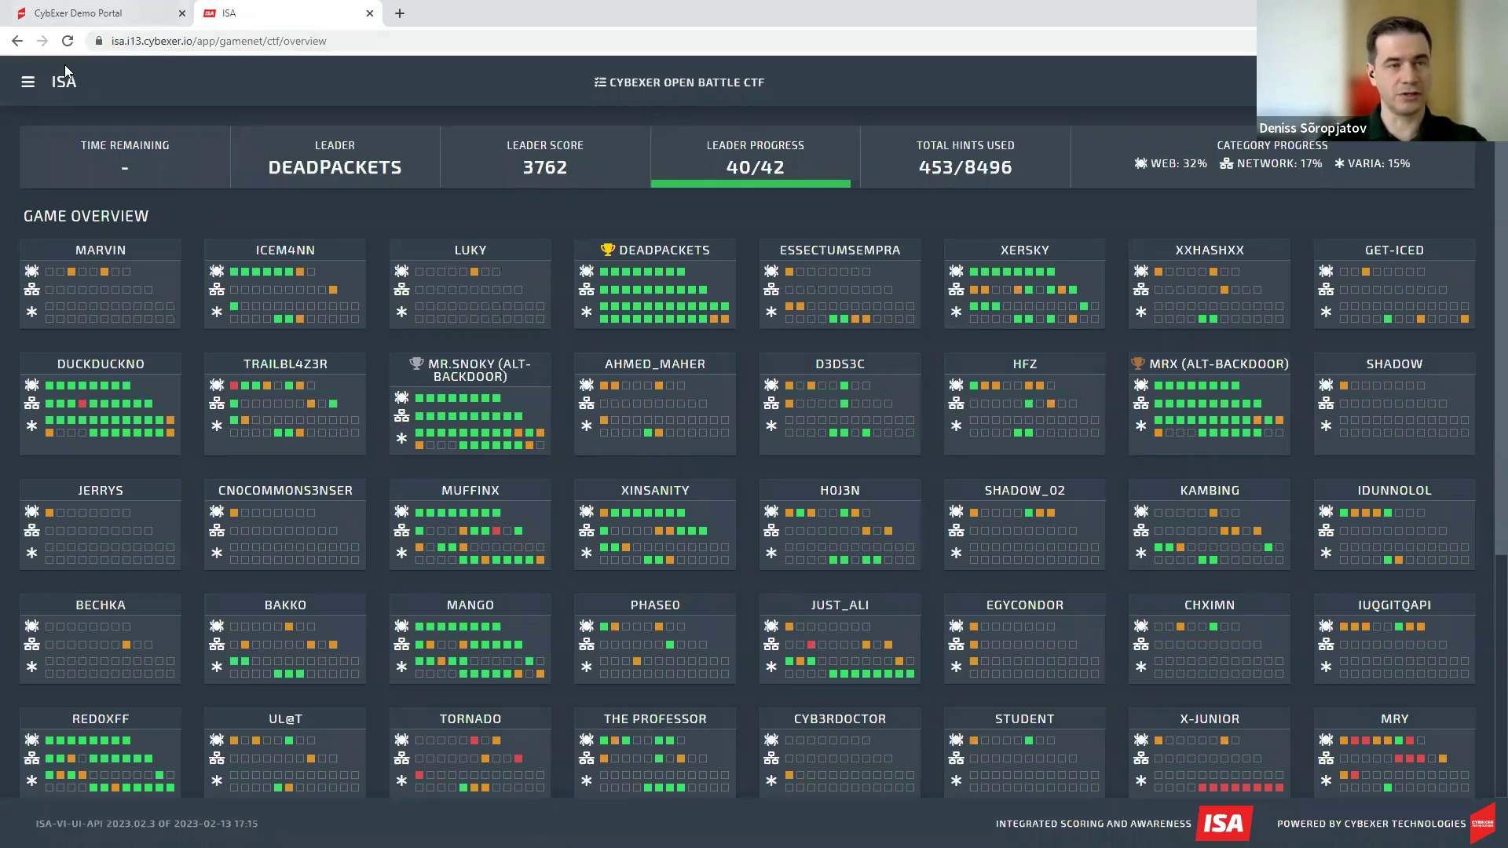
pyautogui.click(27, 82)
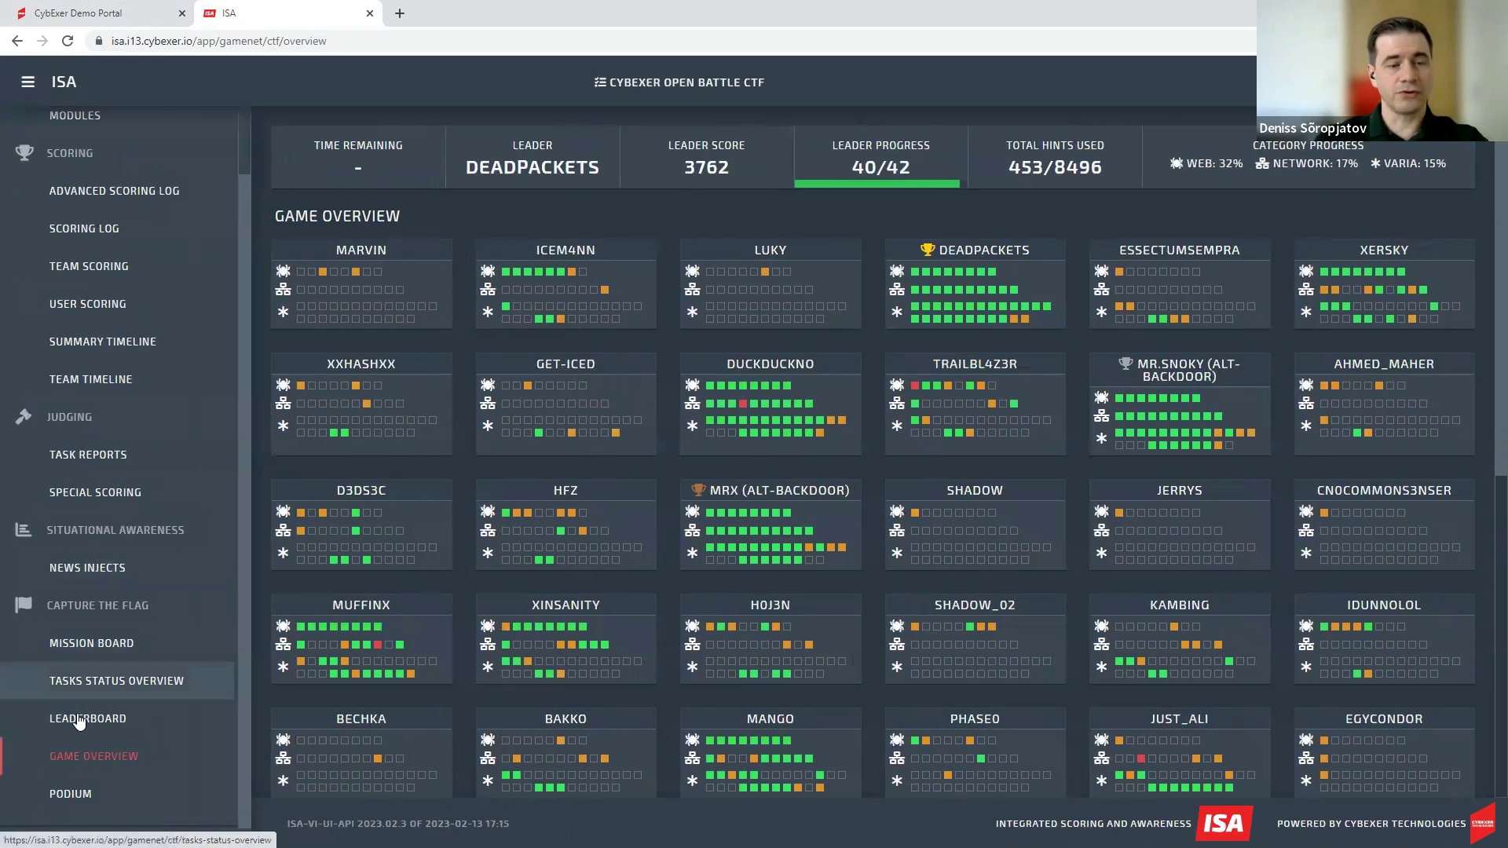
# Open the Leaderboard and collapse the sidebar to see DEADPACKETS leading at 3762.
pyautogui.click(79, 728)
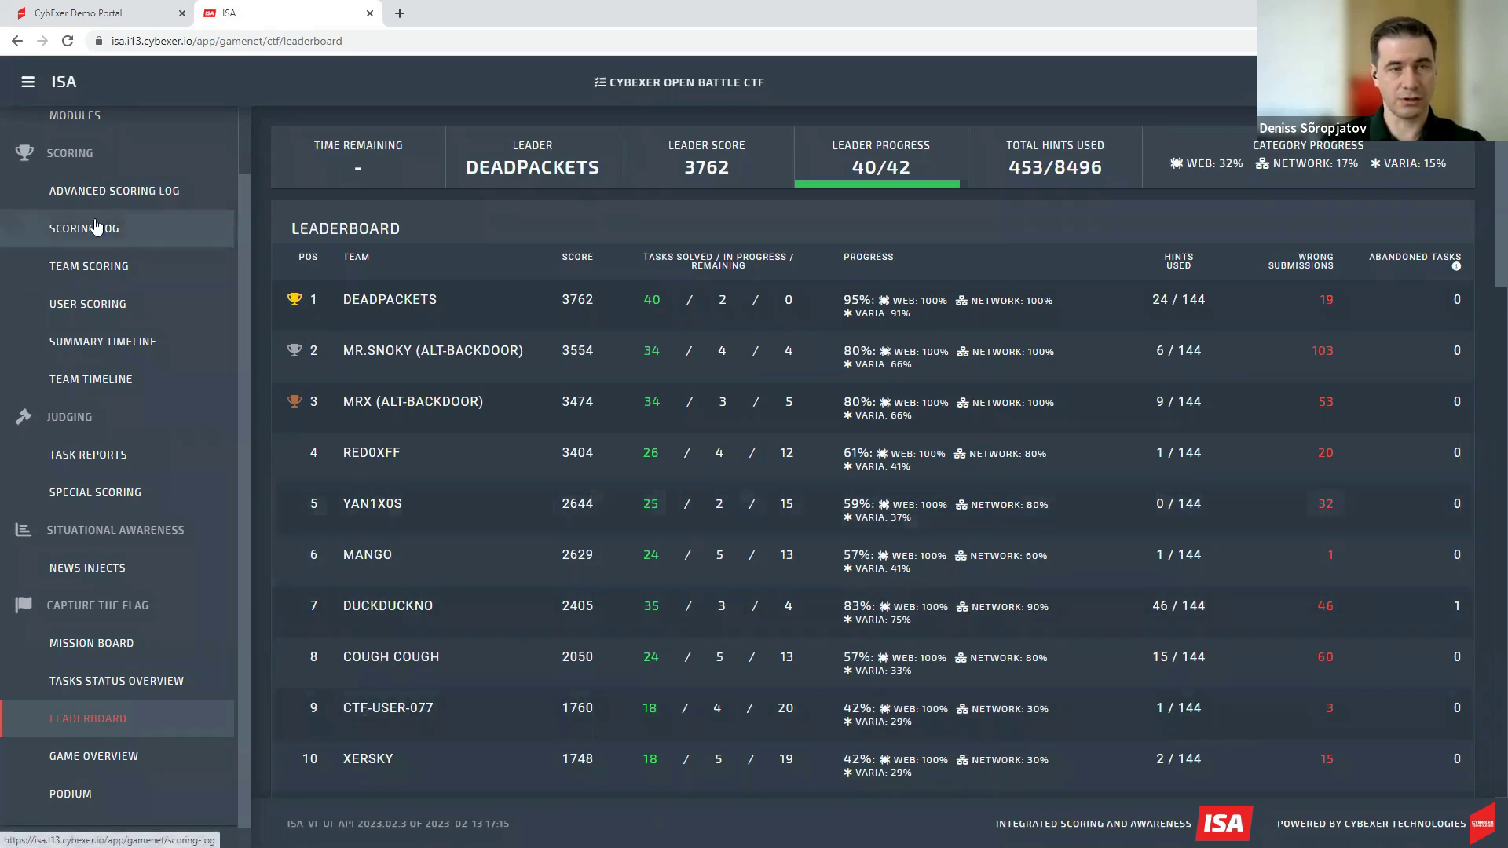
pyautogui.click(27, 83)
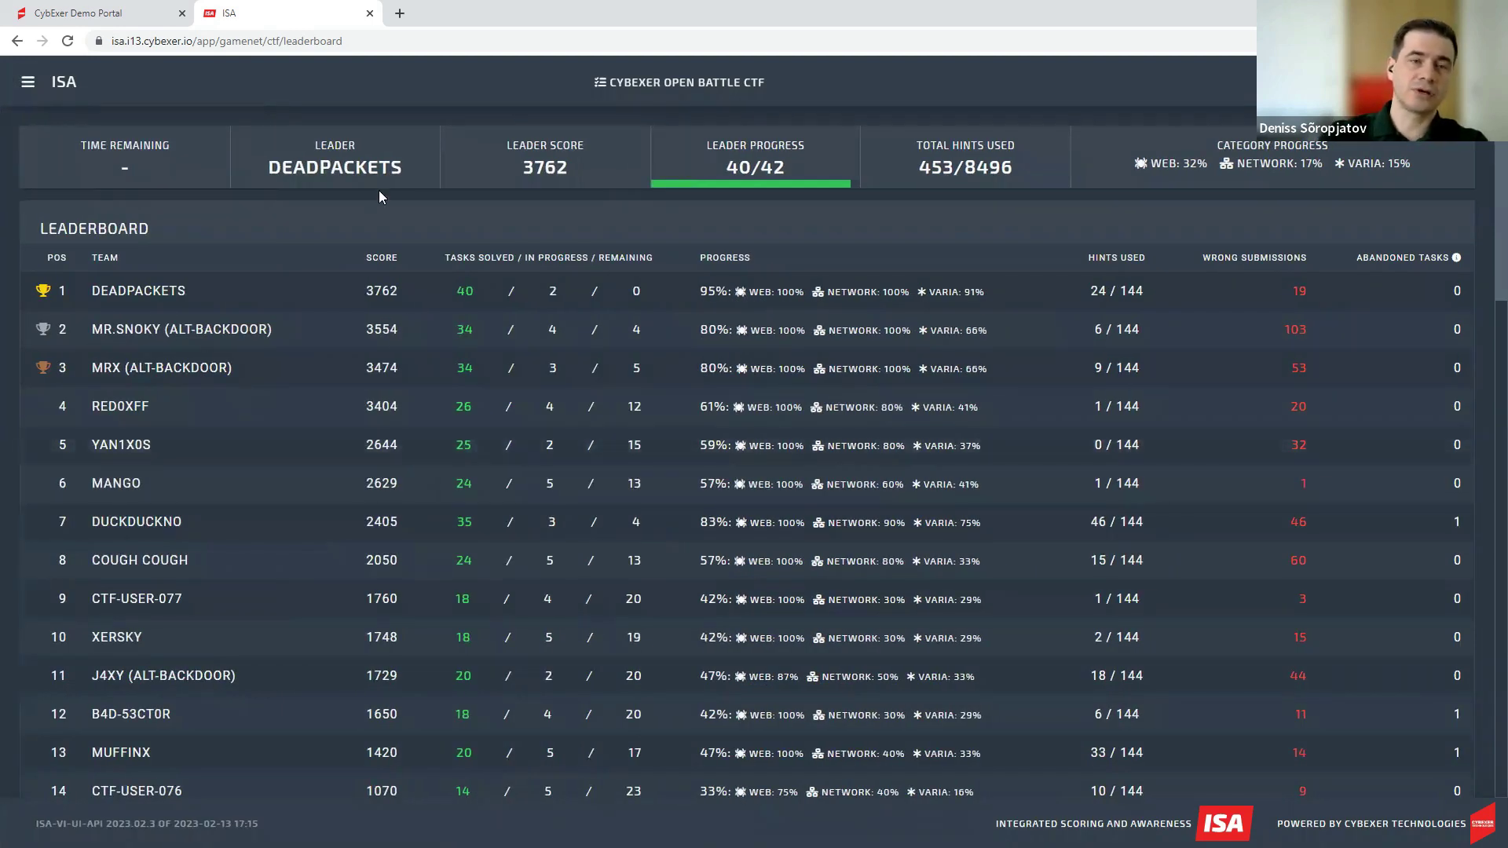
# Close ISA and go to the CYBEXER CTF 1 exercise page from the portal dashboard.
pyautogui.click(370, 15)
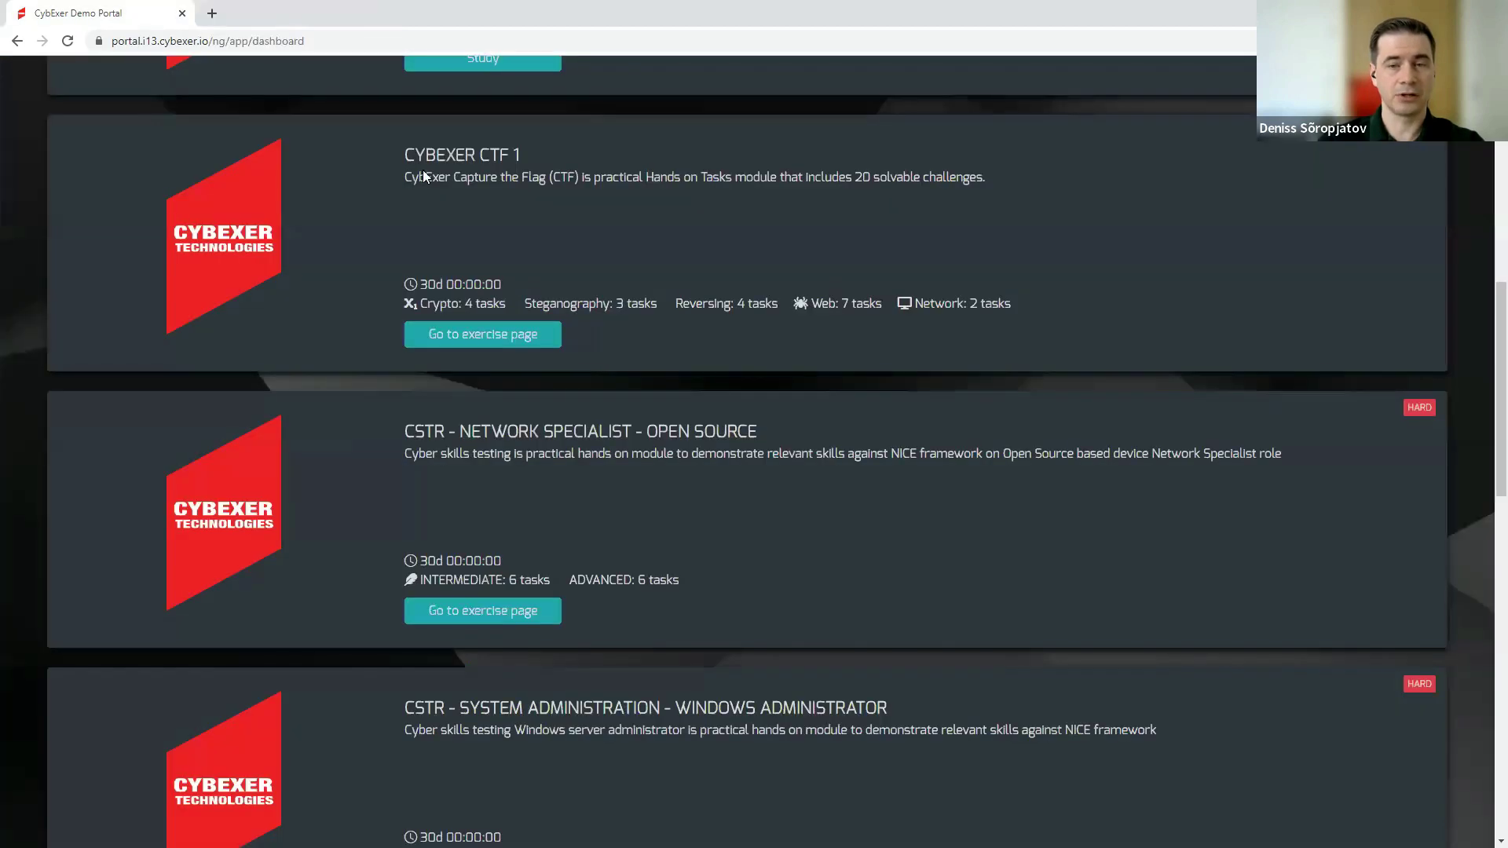
pyautogui.click(488, 338)
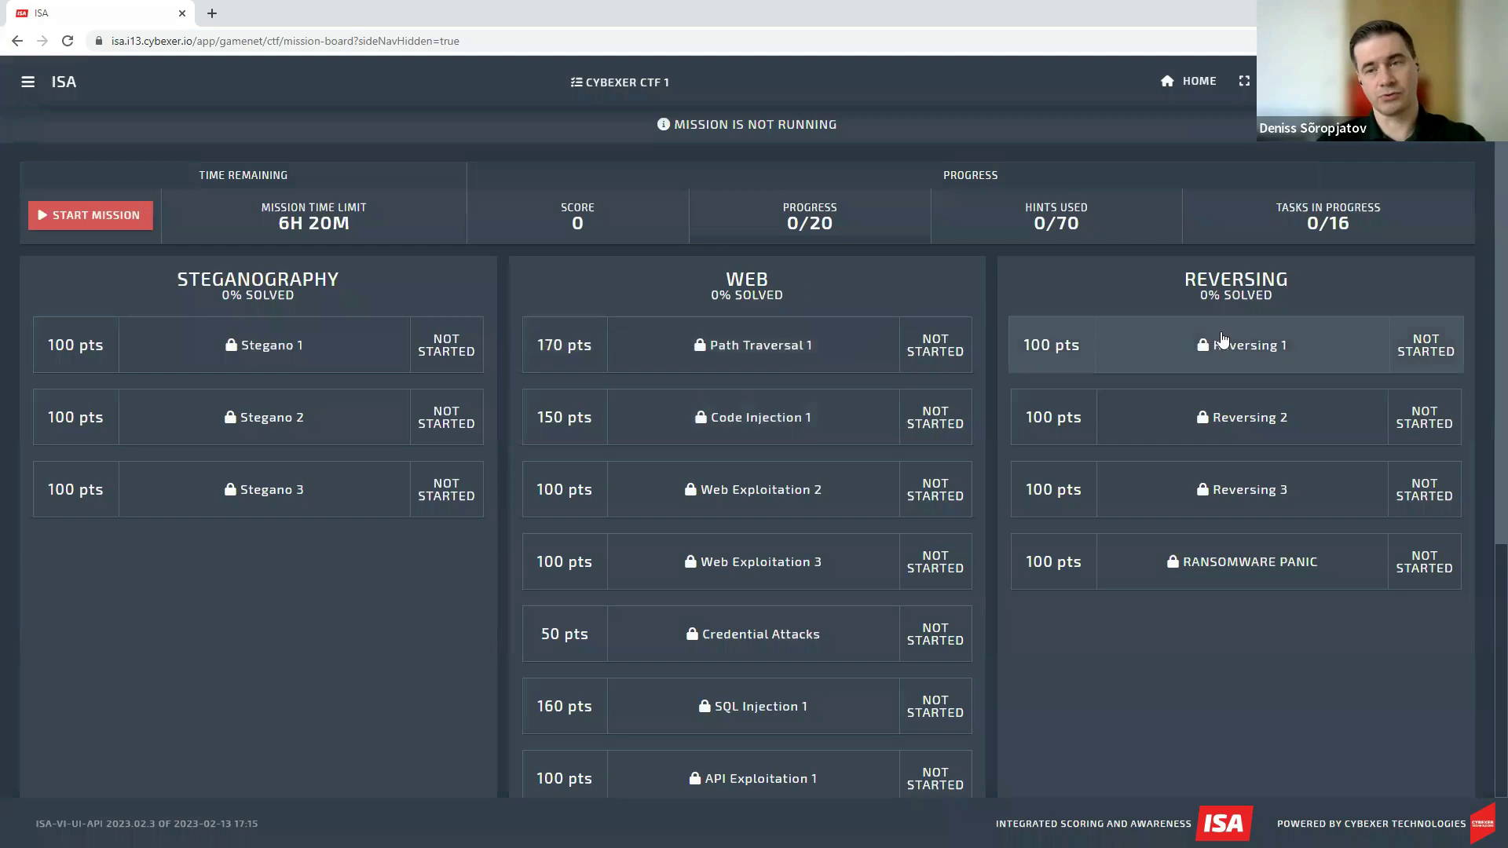
# Scroll down through the CYBEXER CTF 1 mission board's task categories and back up.
pyautogui.scroll(-4, 778, 514)
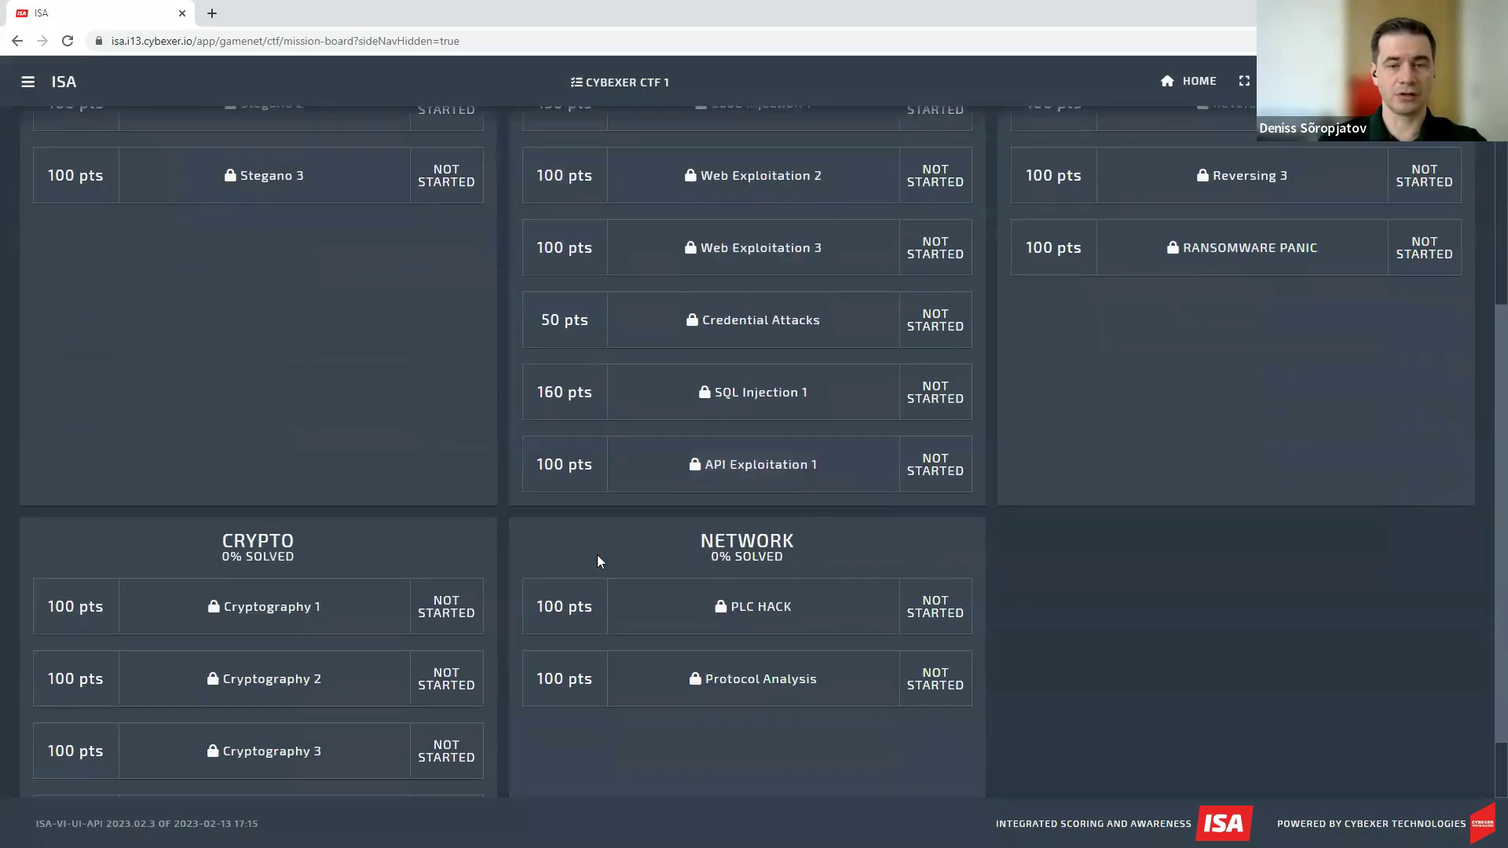
pyautogui.scroll(4, 600, 495)
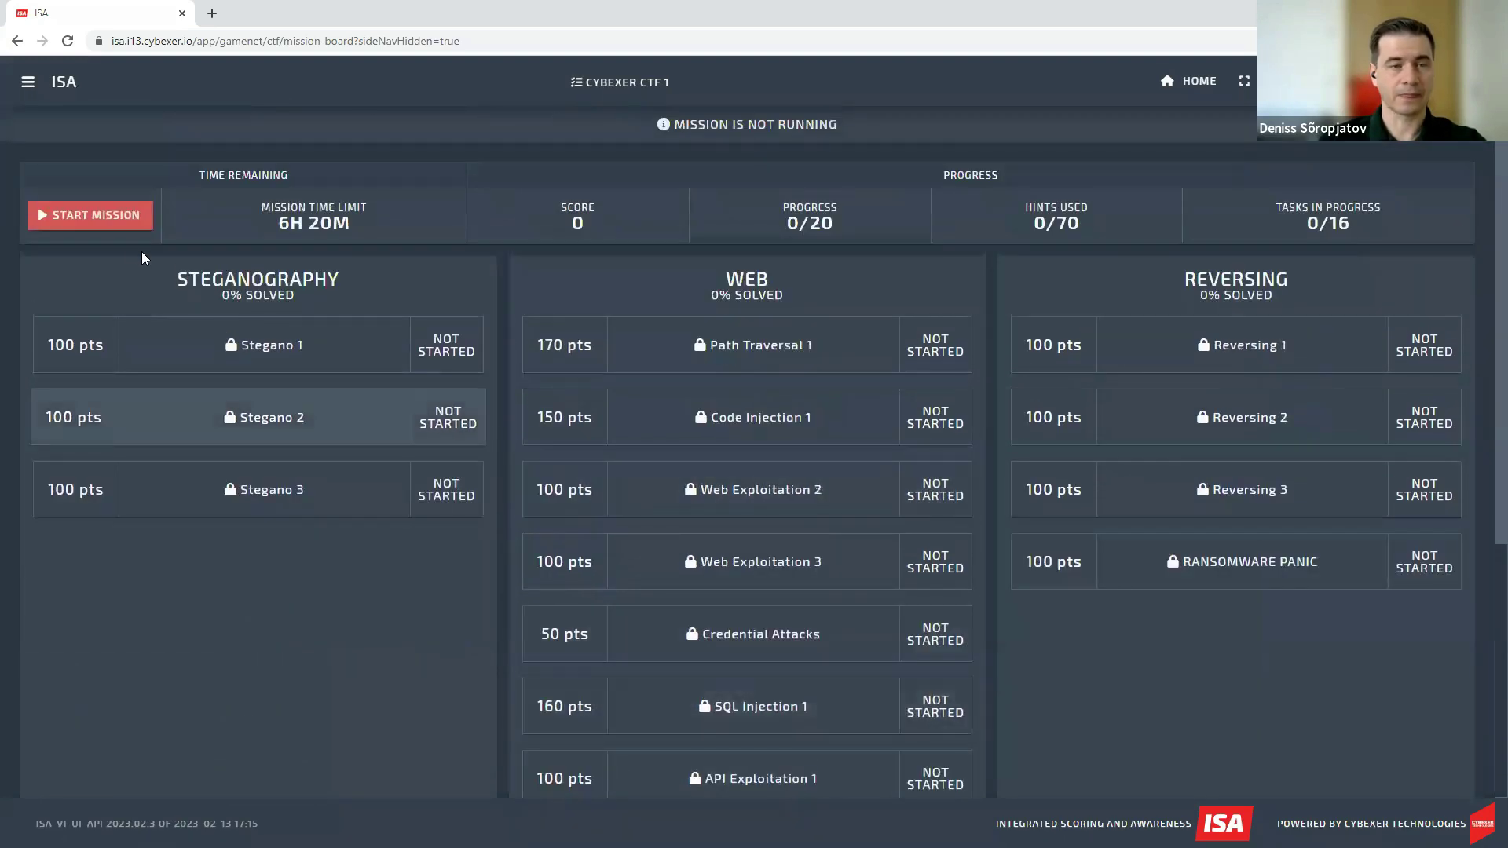
# Start the CYBEXER CTF 1 mission and confirm it in the dialog.
pyautogui.click(100, 219)
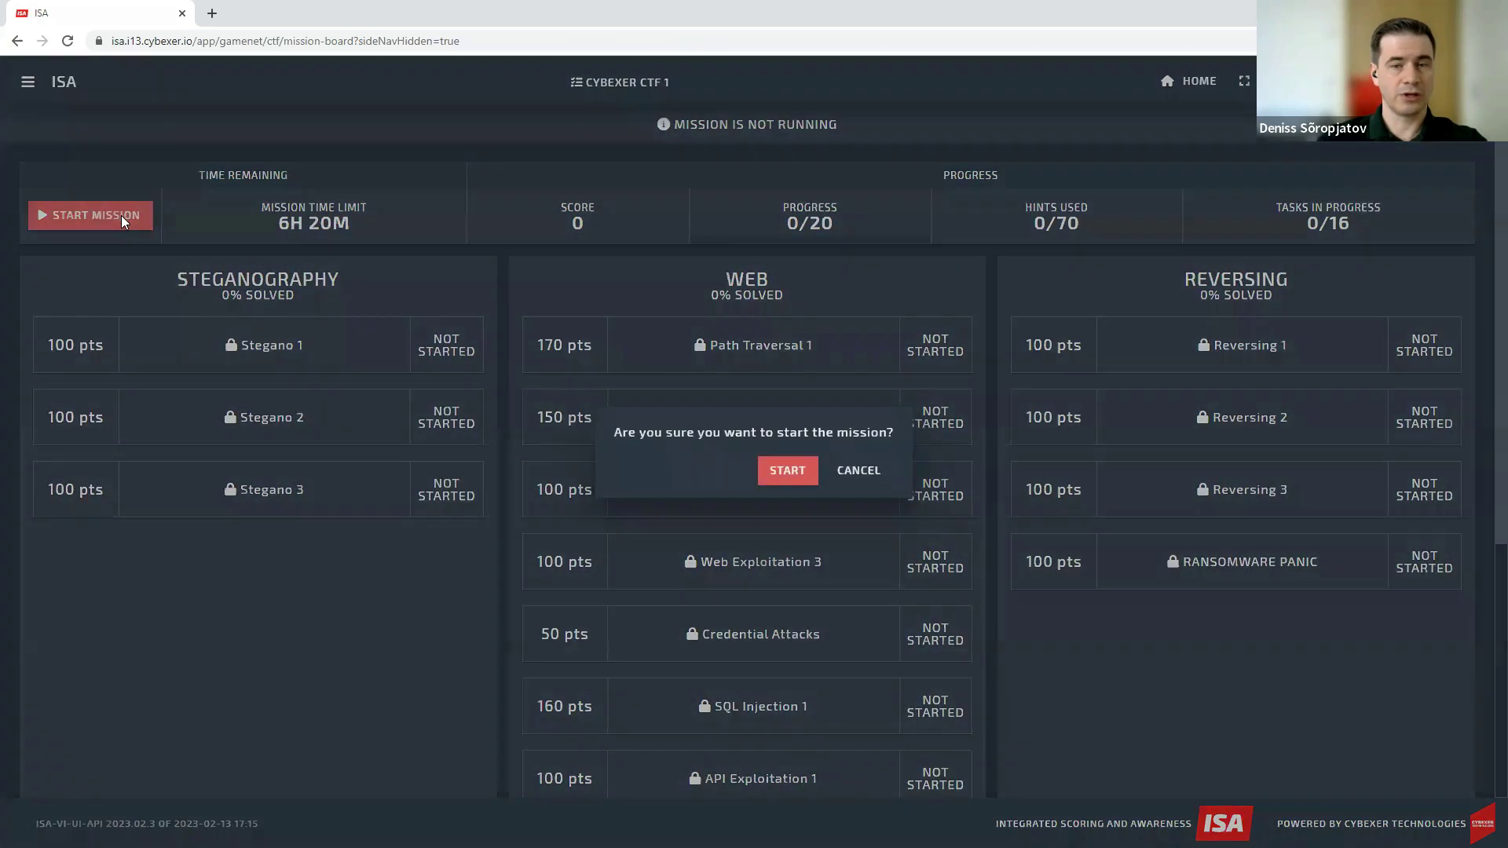
pyautogui.click(785, 471)
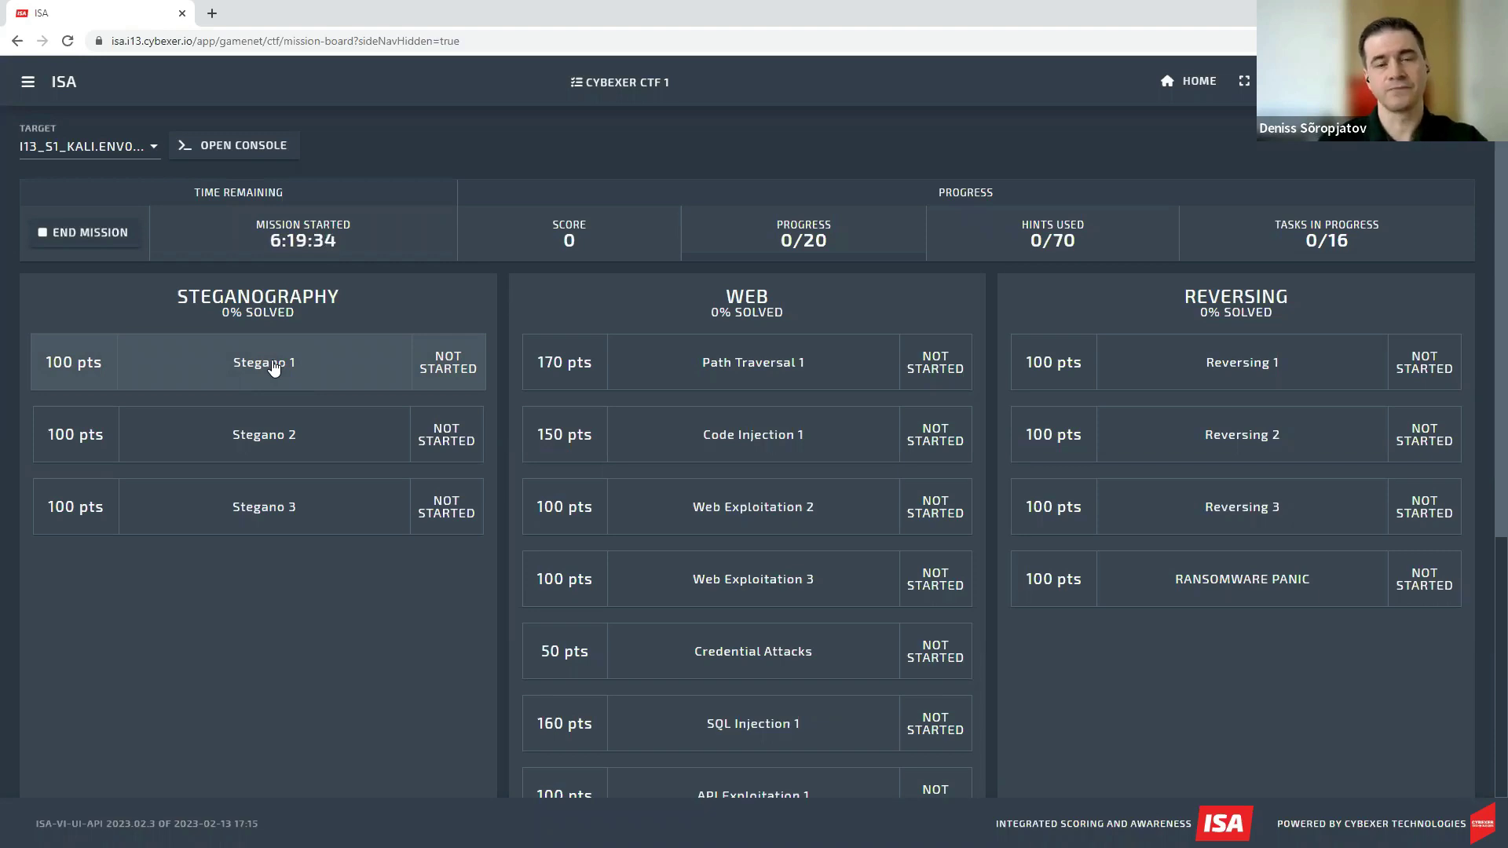
# Open the Stegano 1 task and begin solving it to reveal the look.png question.
pyautogui.click(274, 365)
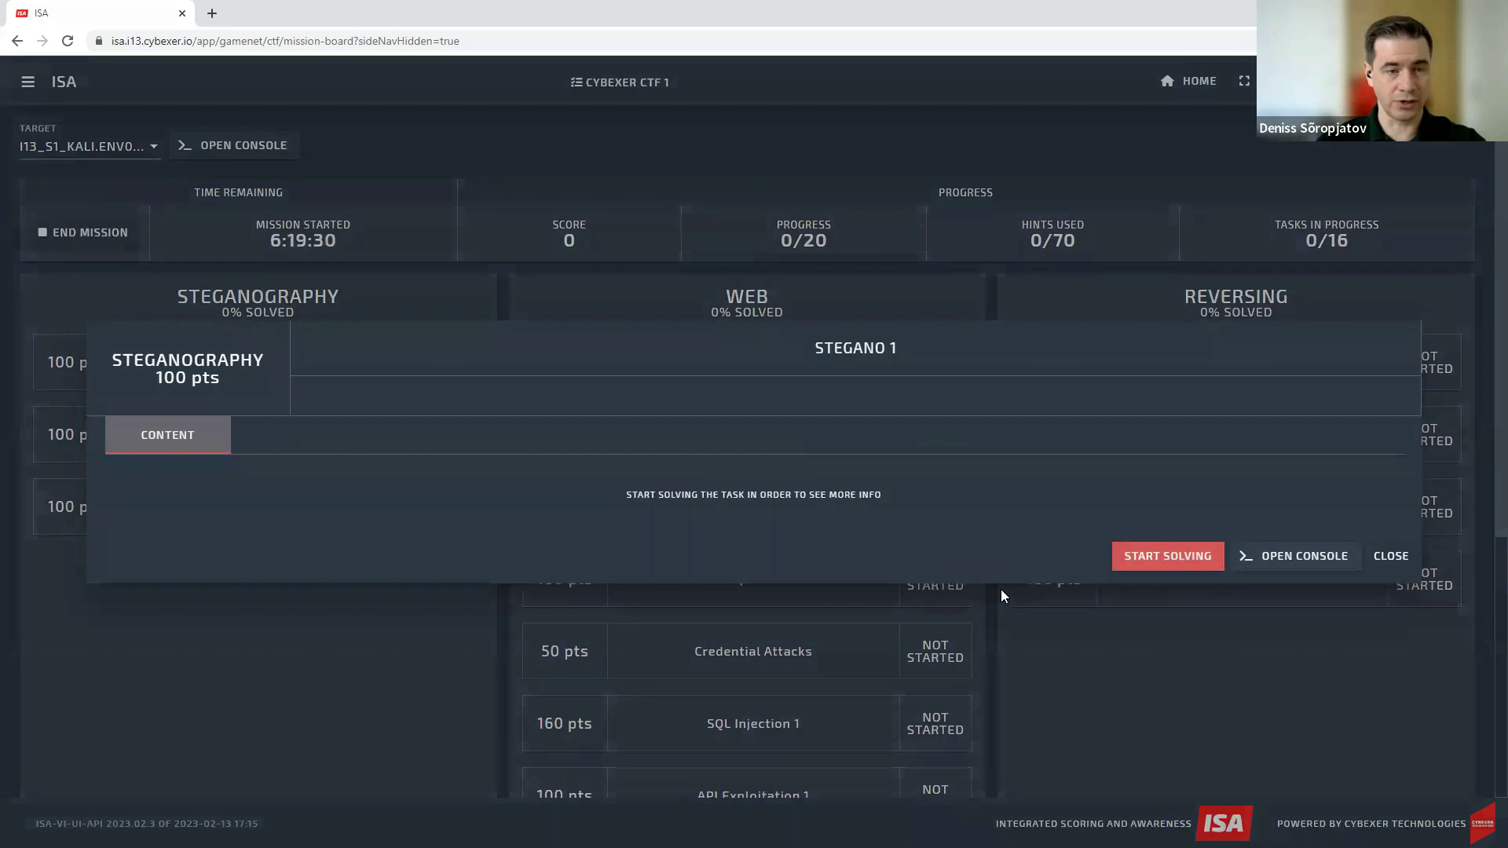
pyautogui.click(1160, 559)
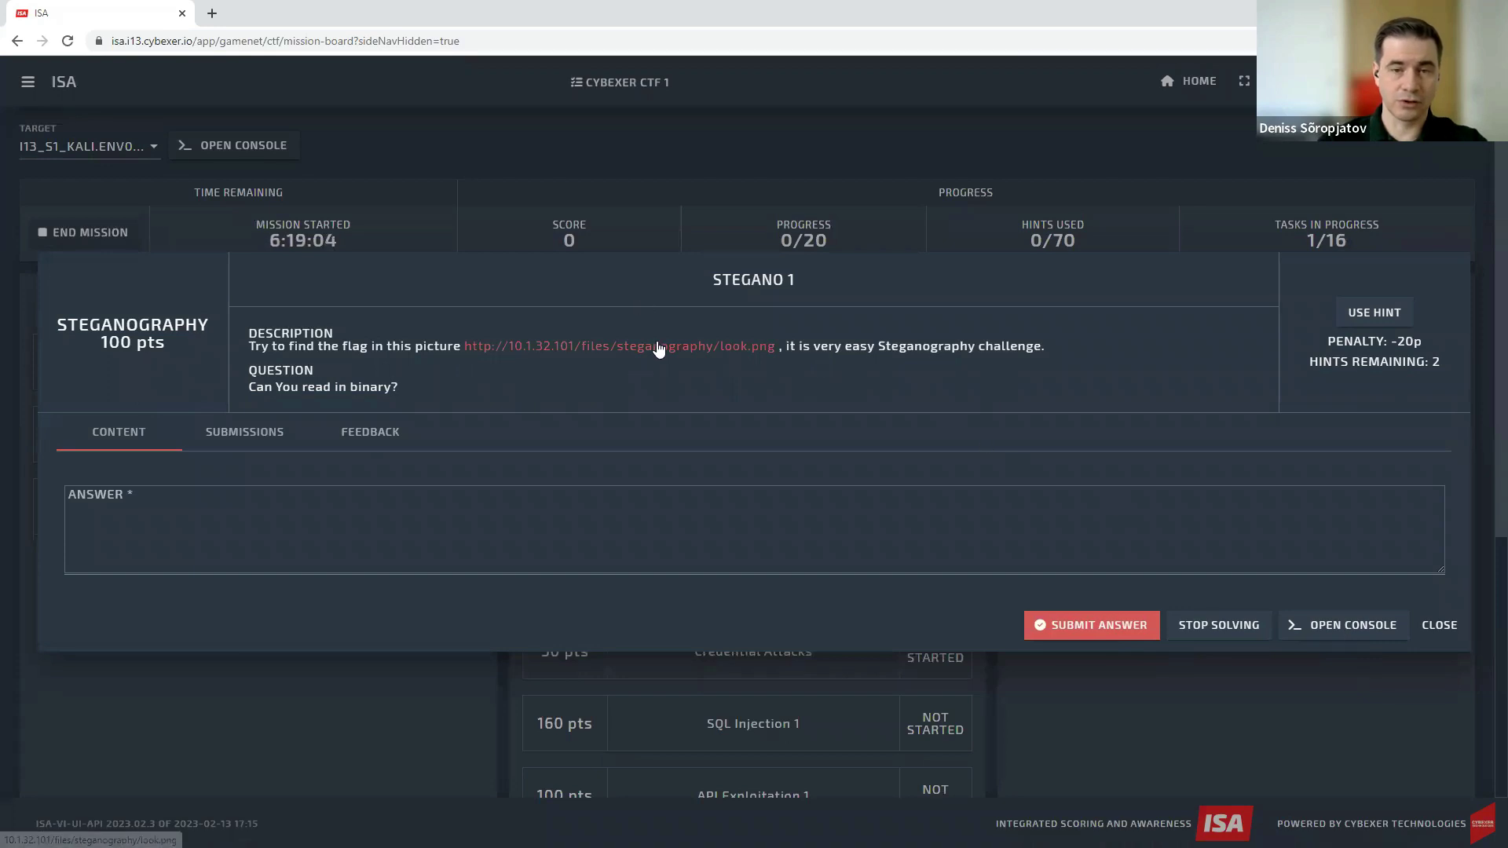
# Open the Kali console and load the copied look.png address in its browser.
pyautogui.click(1346, 626)
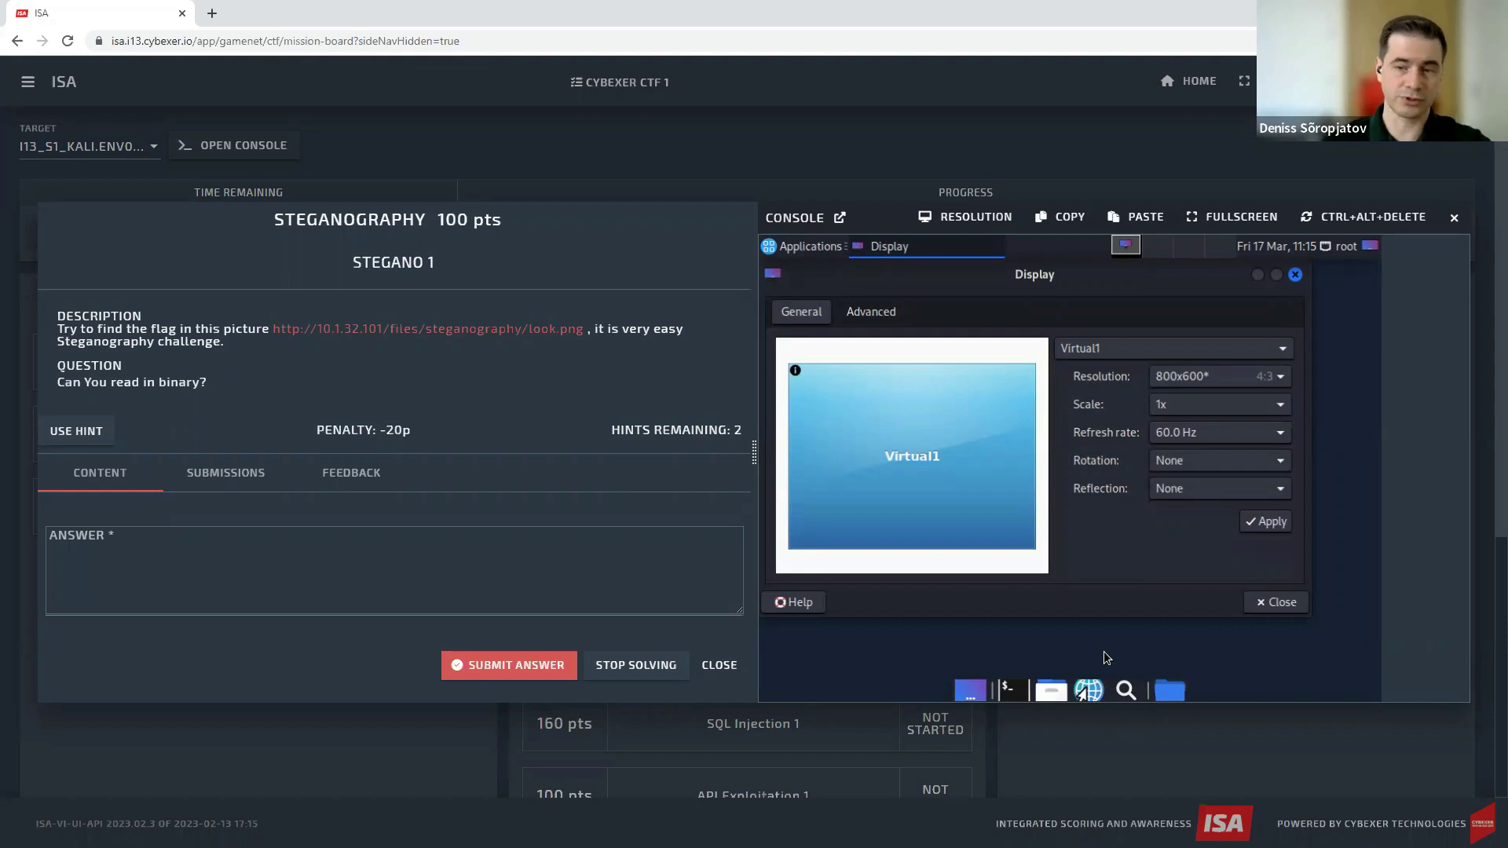
pyautogui.click(1274, 605)
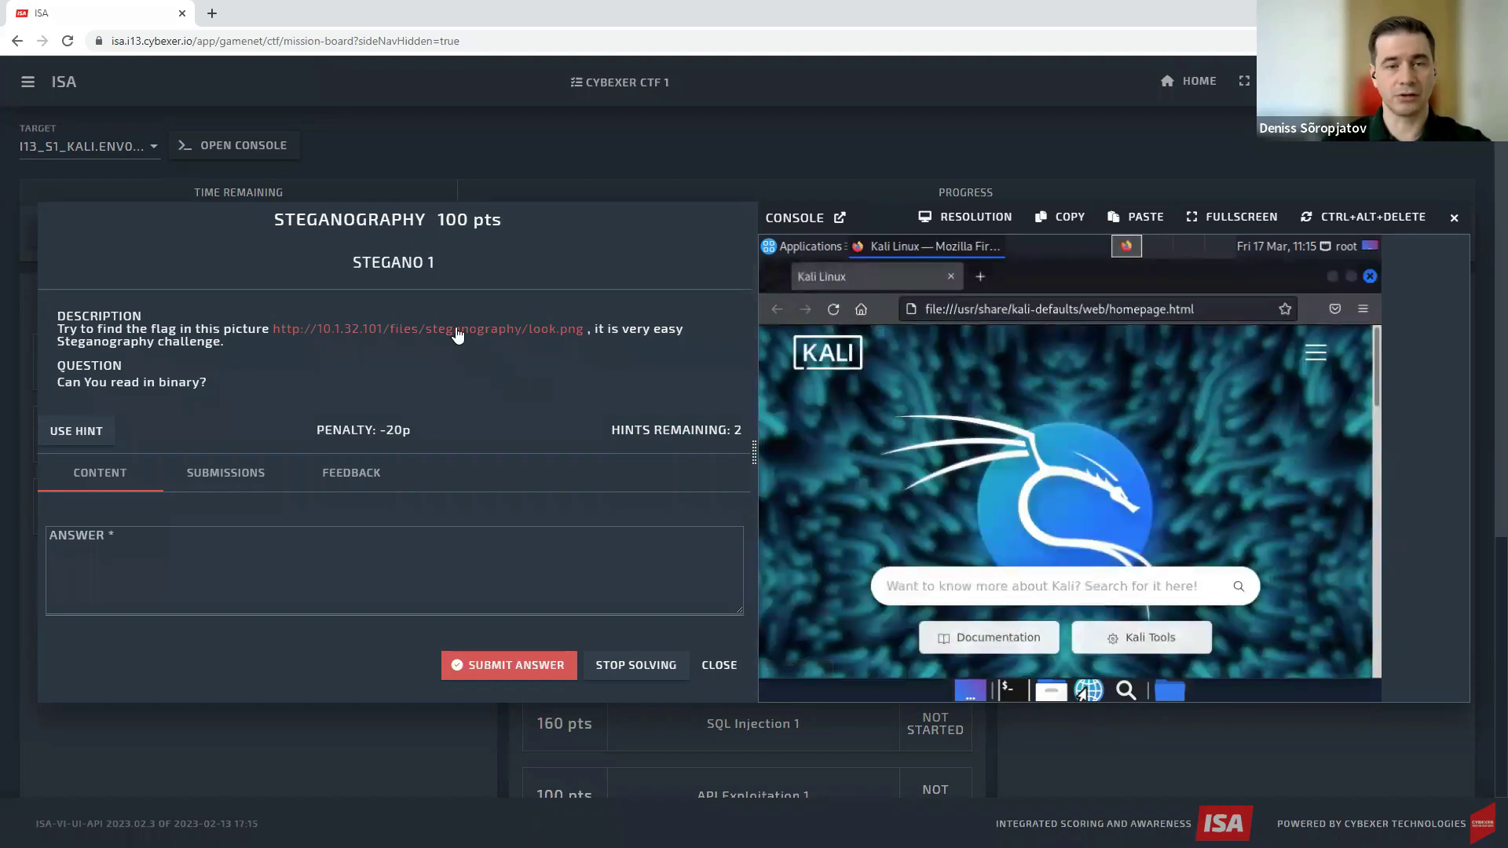
pyautogui.rightClick(456, 329)
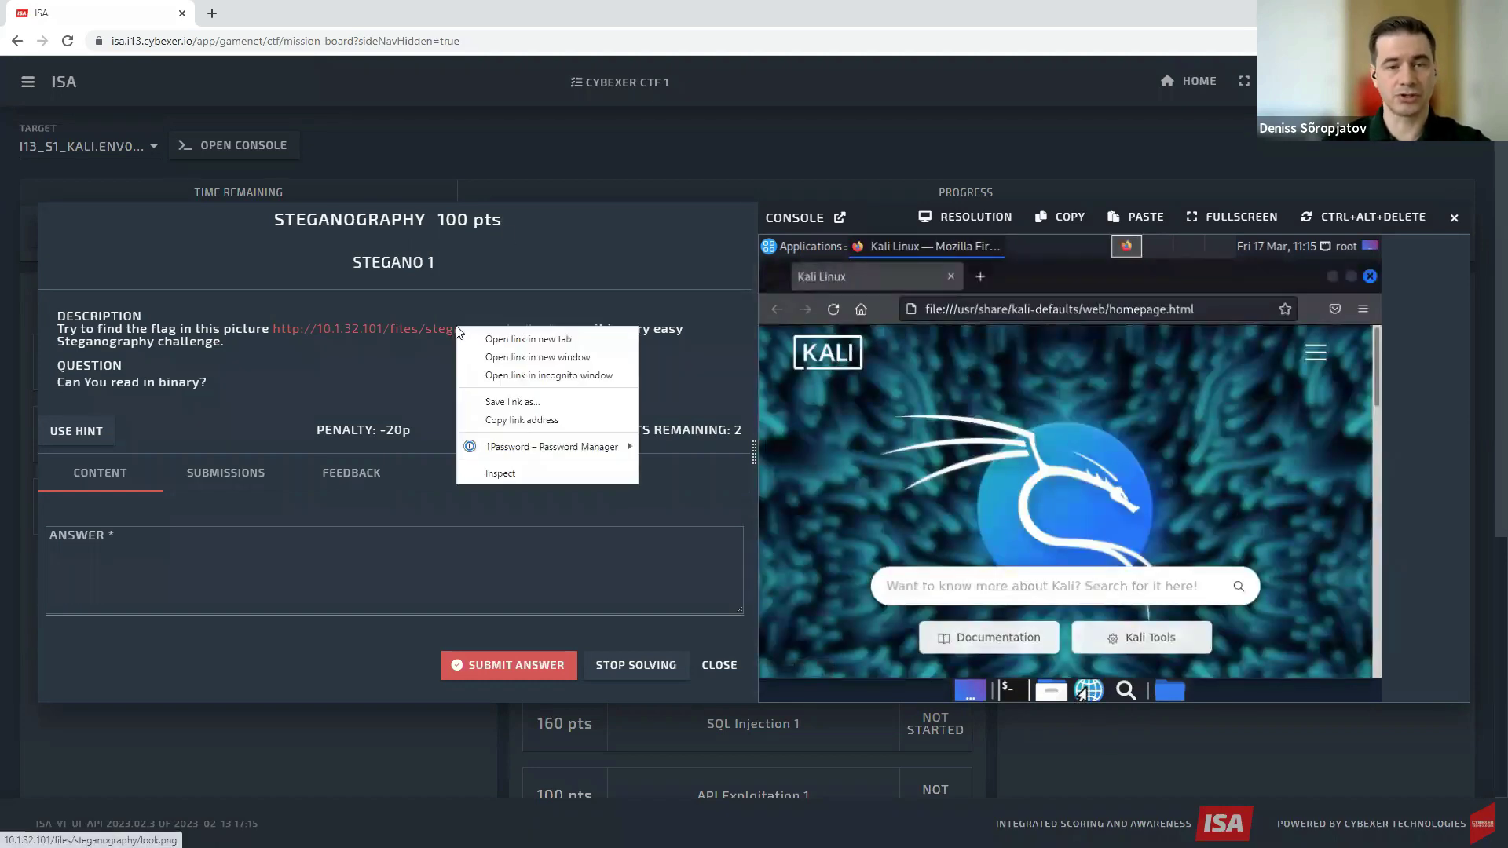
pyautogui.click(513, 421)
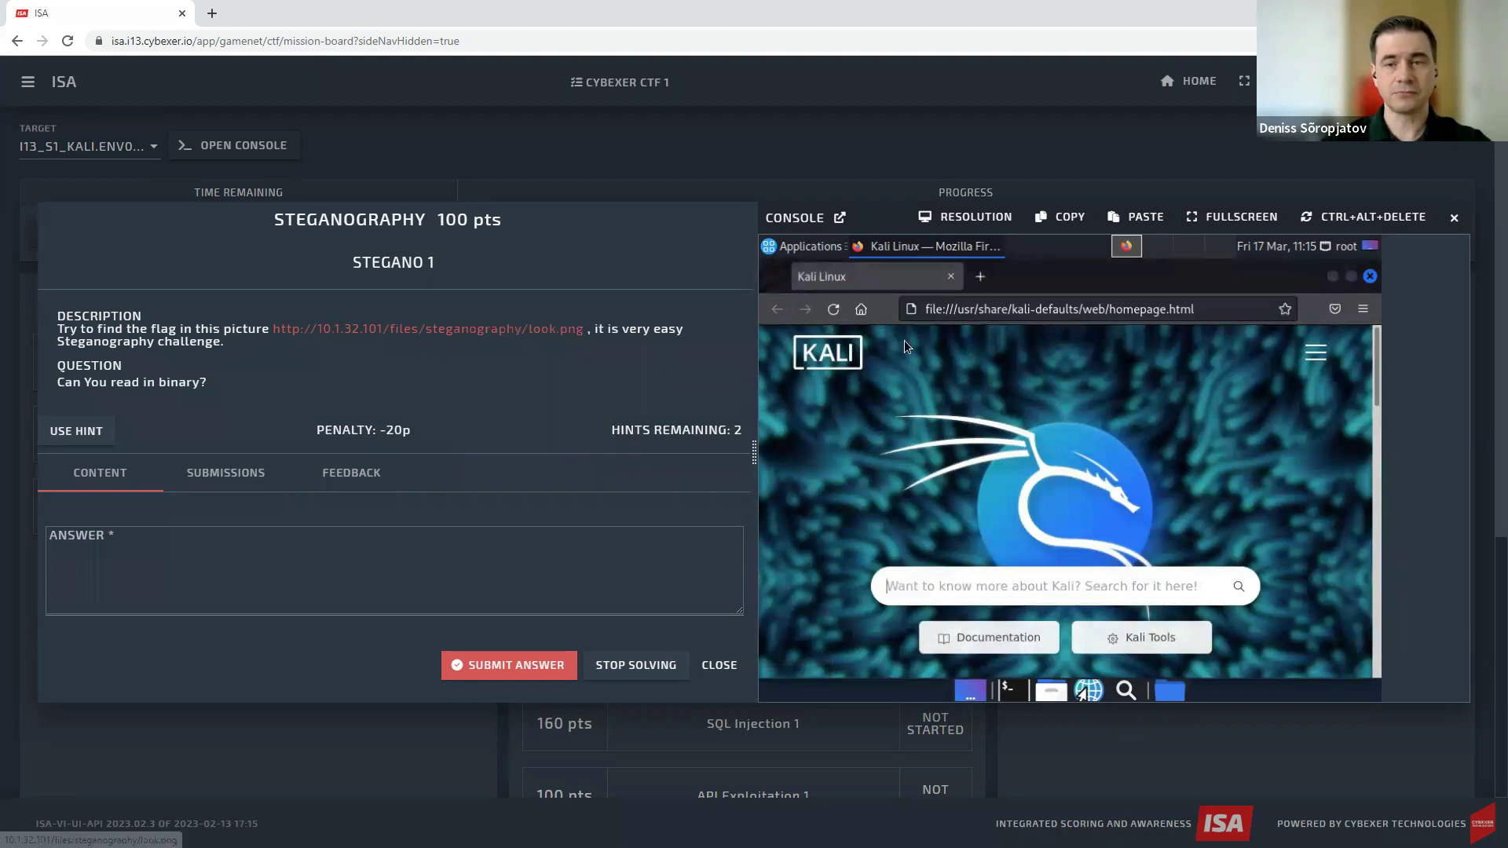
pyautogui.click(983, 310)
pyautogui.click(1143, 218)
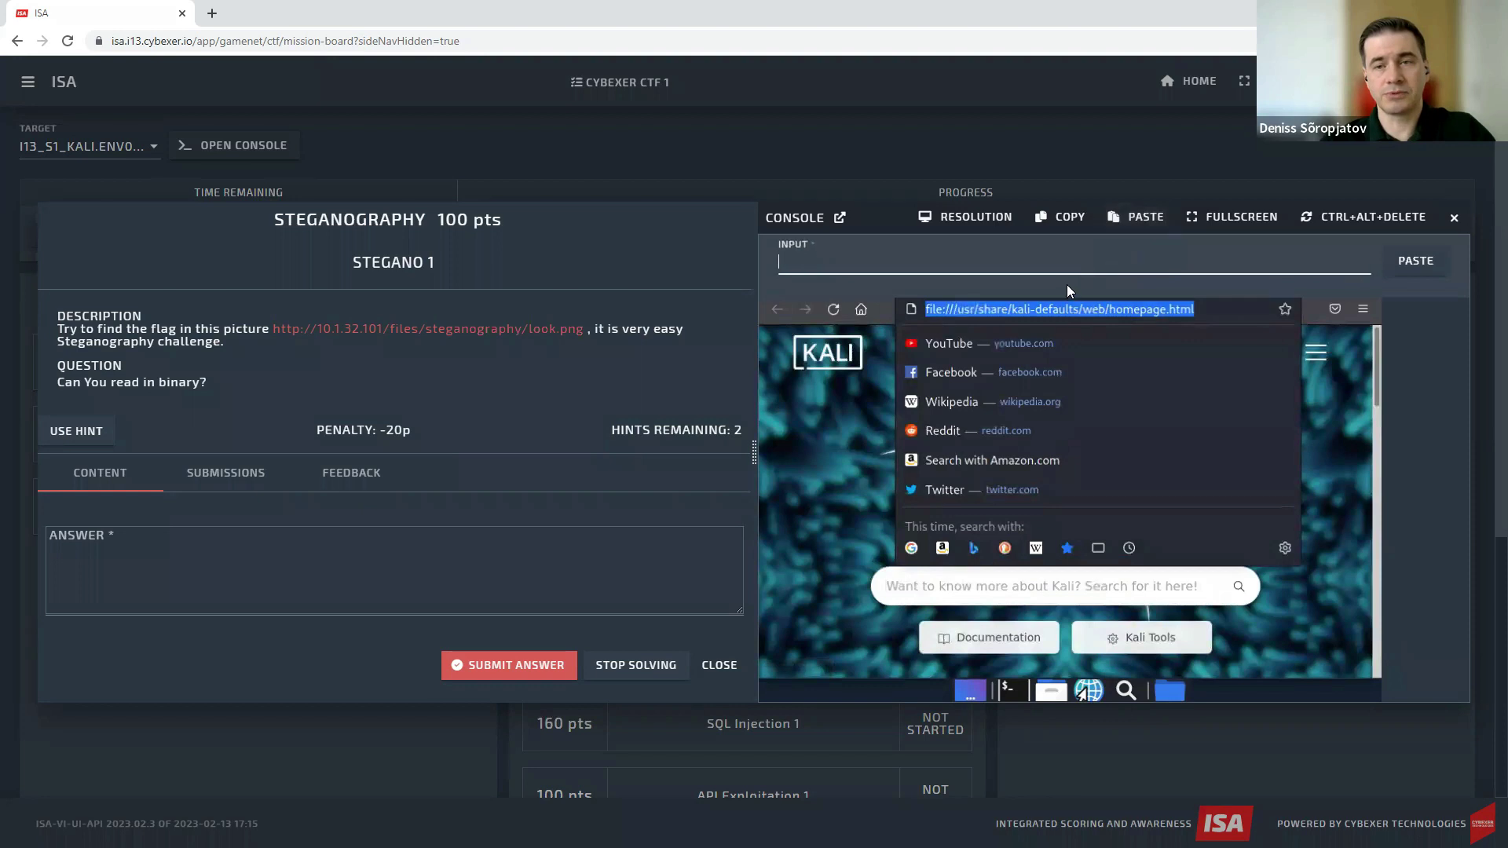
pyautogui.hotkey('ctrl', 'v')
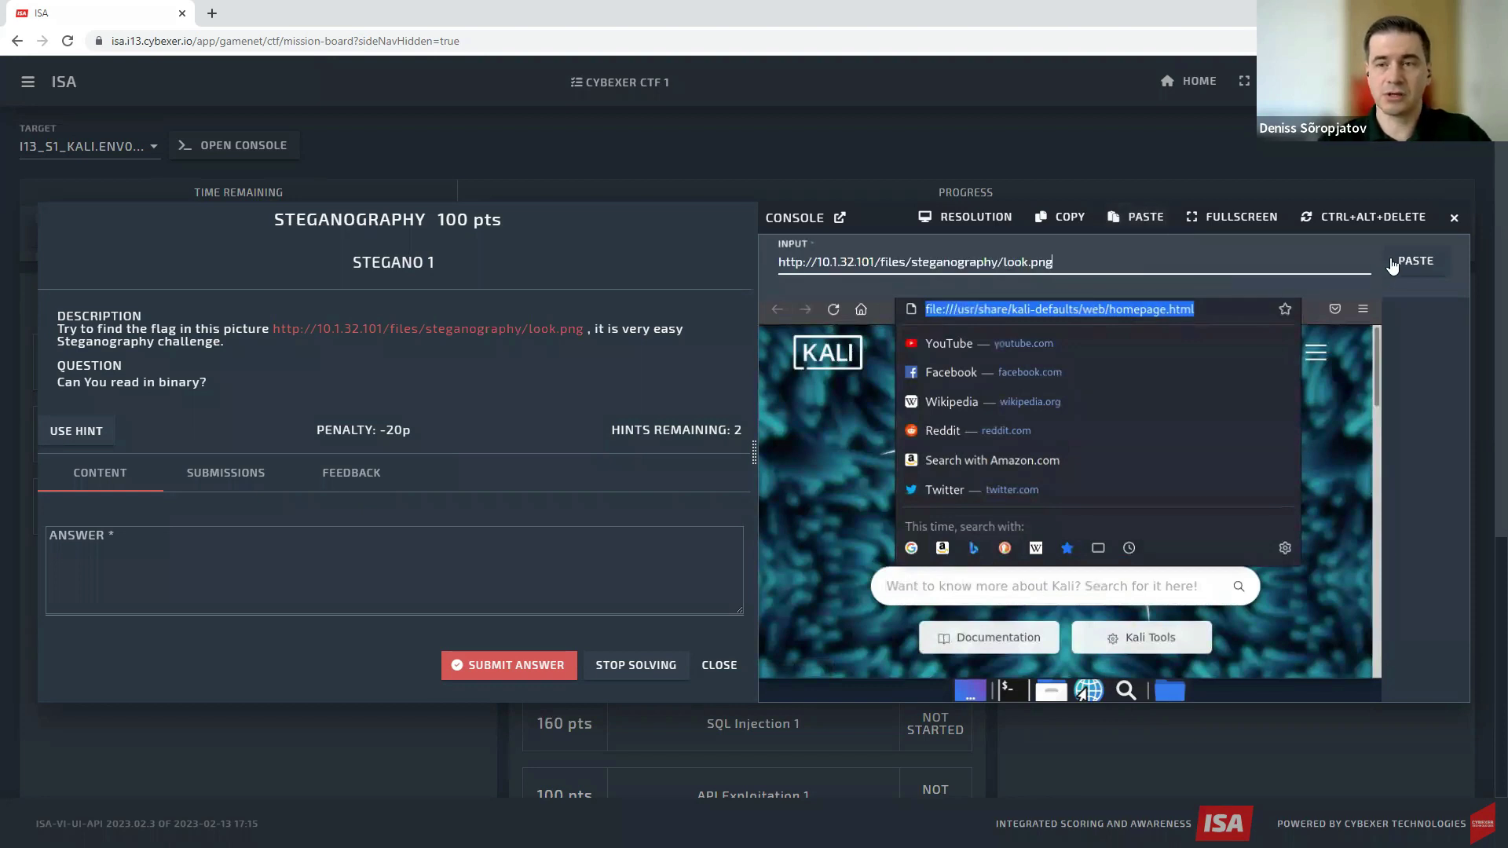
pyautogui.click(1416, 261)
pyautogui.click(1175, 348)
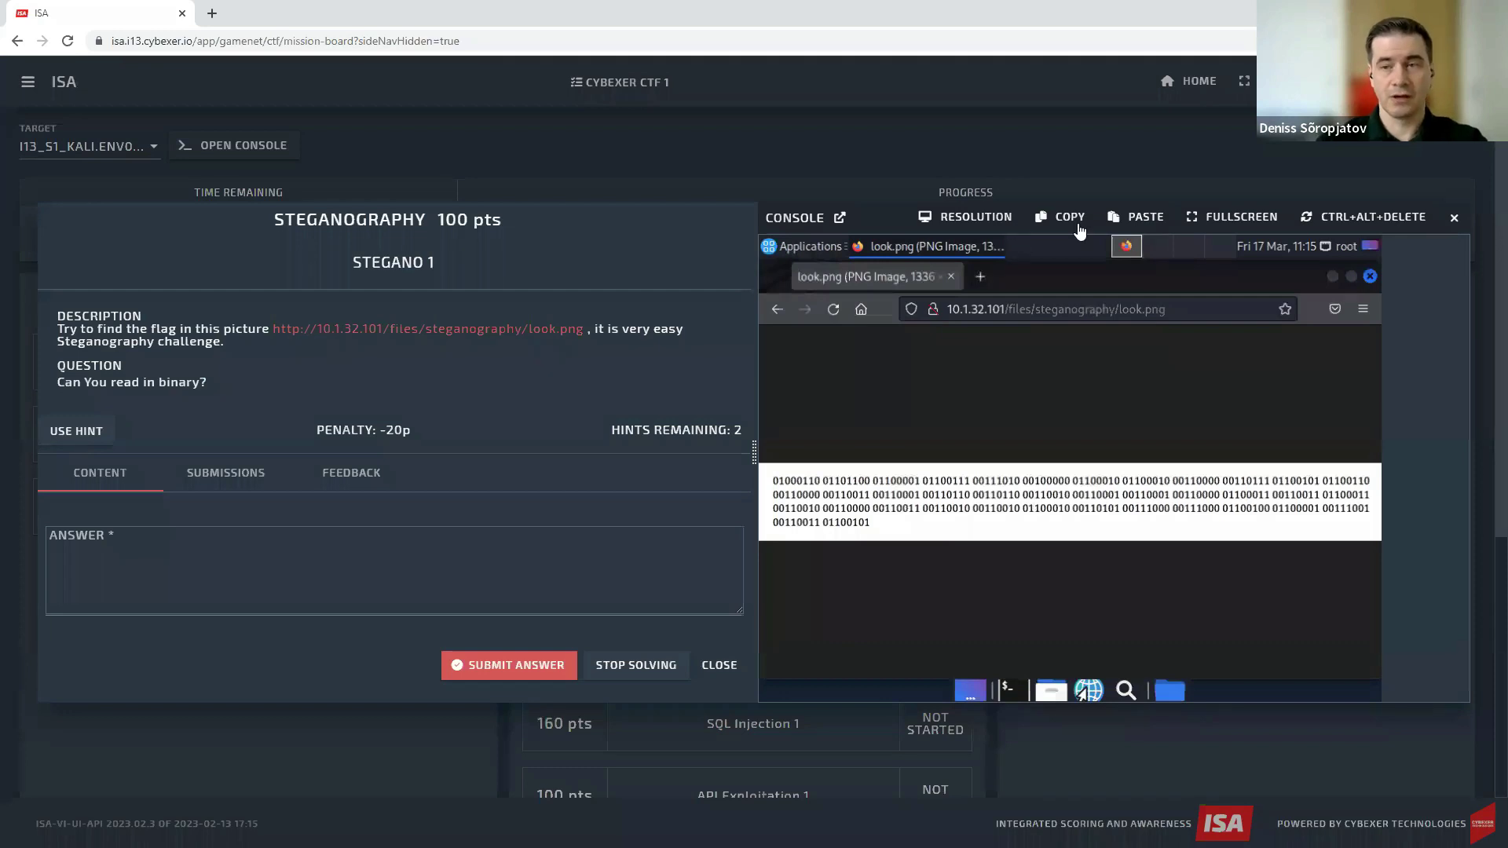
# Reveal Hint #1 and Hint #2 for Stegano 1, then focus the ANSWER field.
pyautogui.click(85, 434)
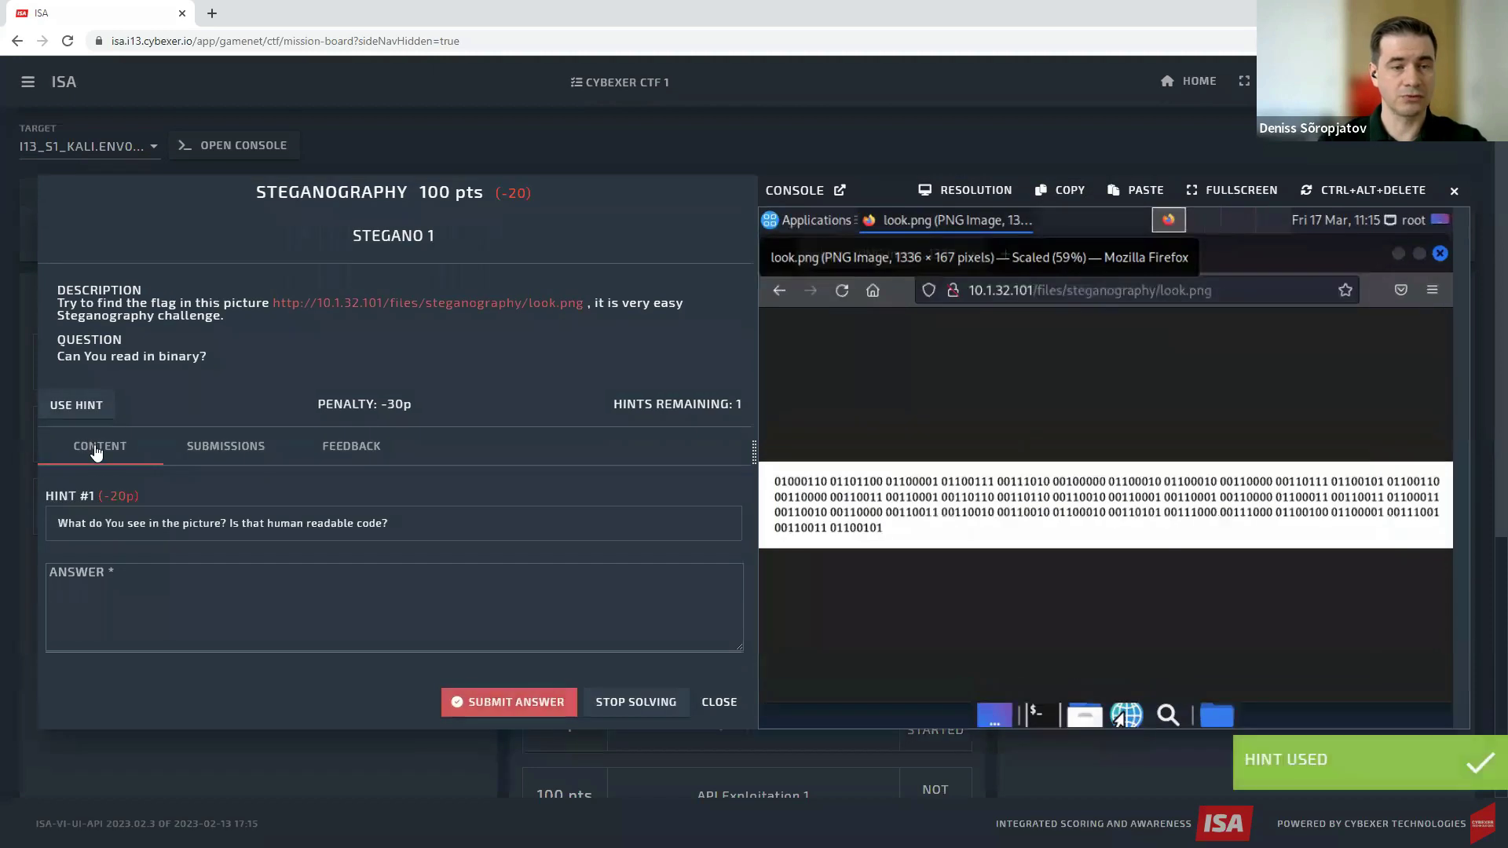
pyautogui.click(82, 407)
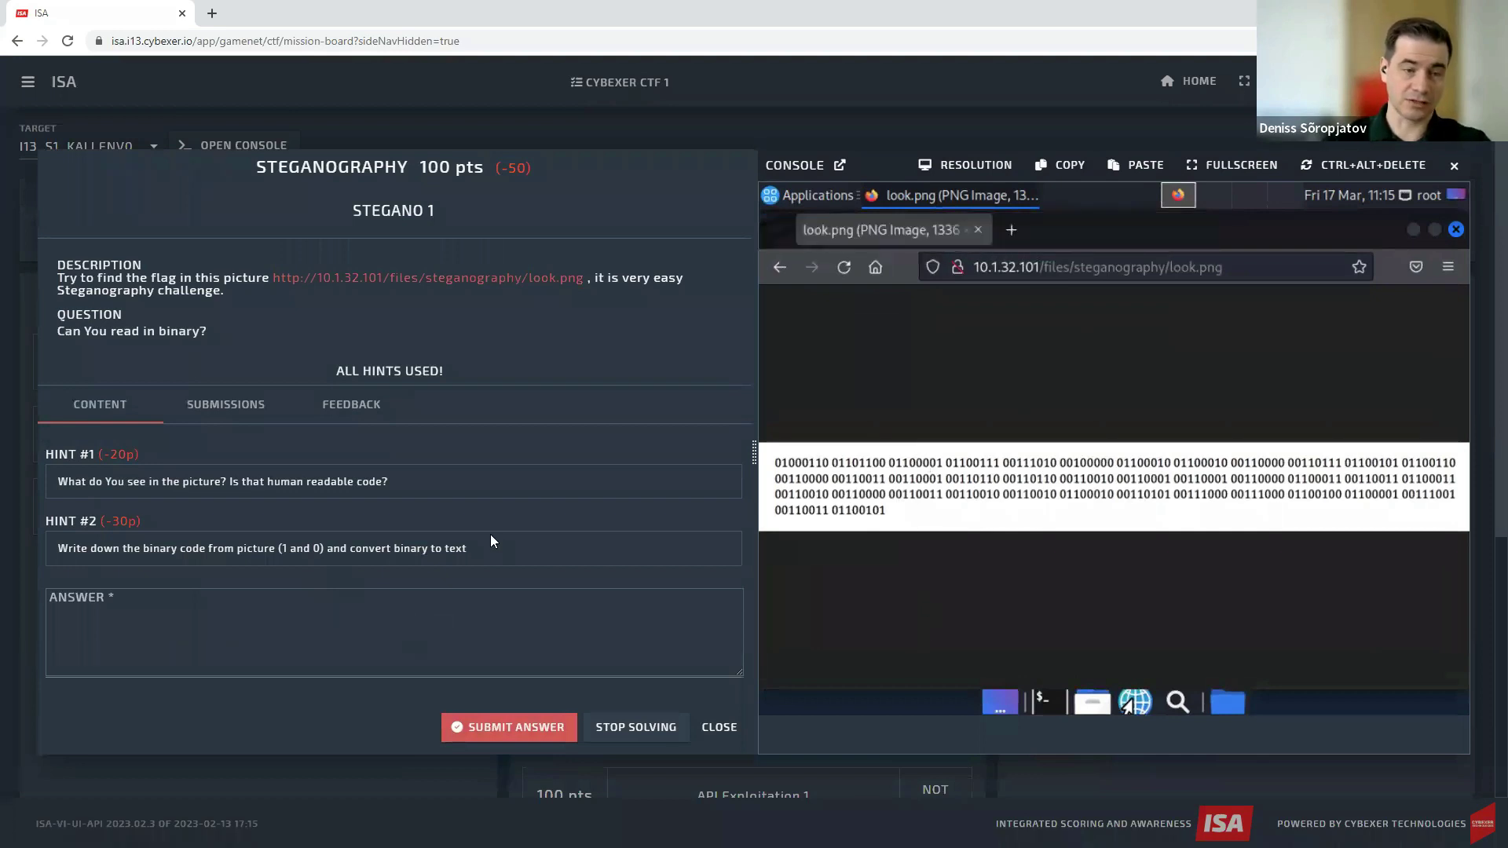
pyautogui.click(270, 617)
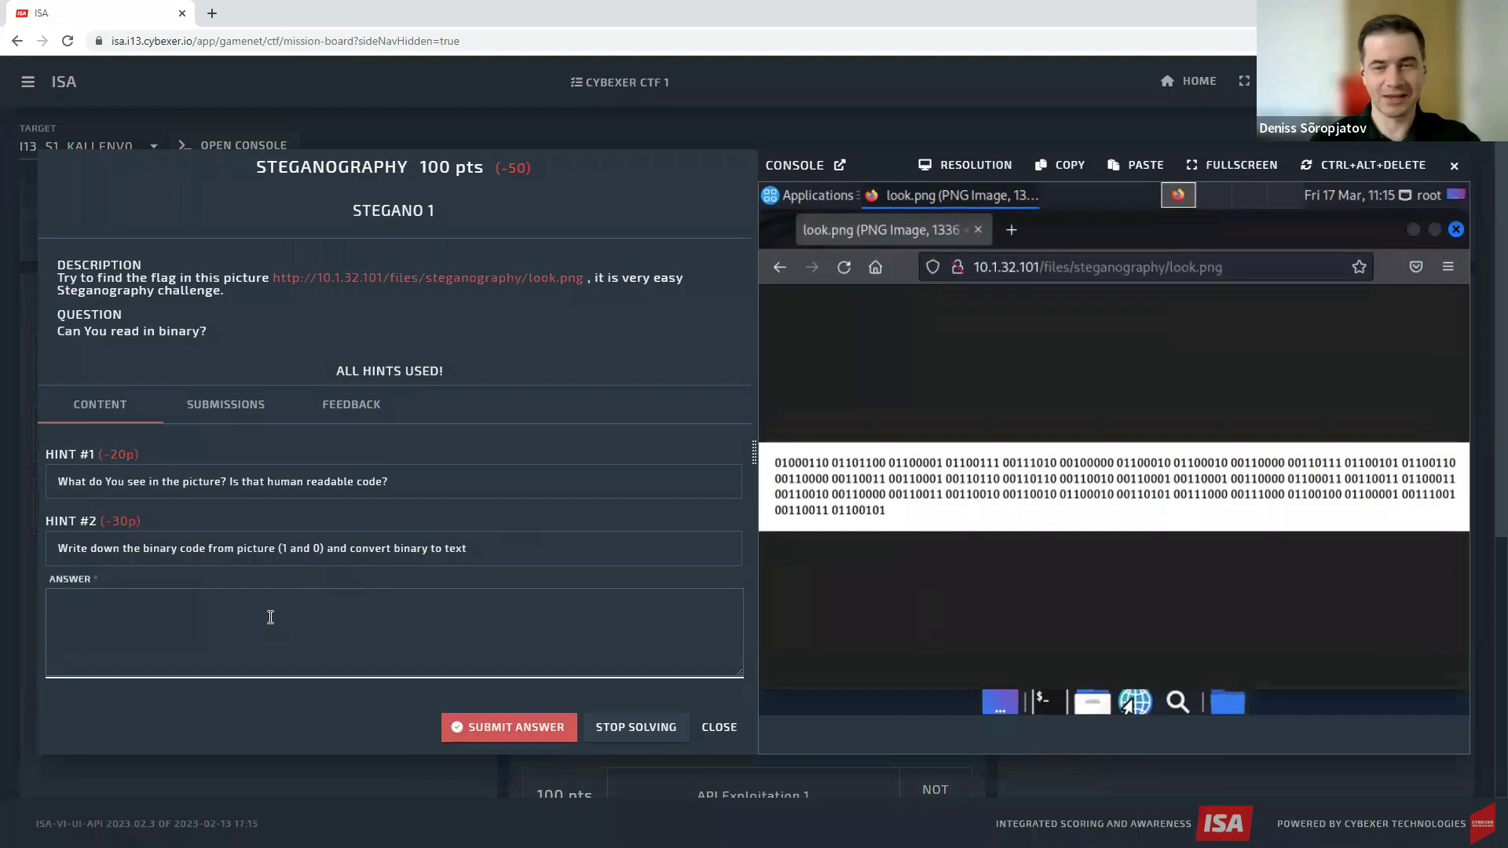
# Submit 'dsfgrgf' as the answer, get WRONG ANSWER, and close the task.
pyautogui.write('dsfgrgf')
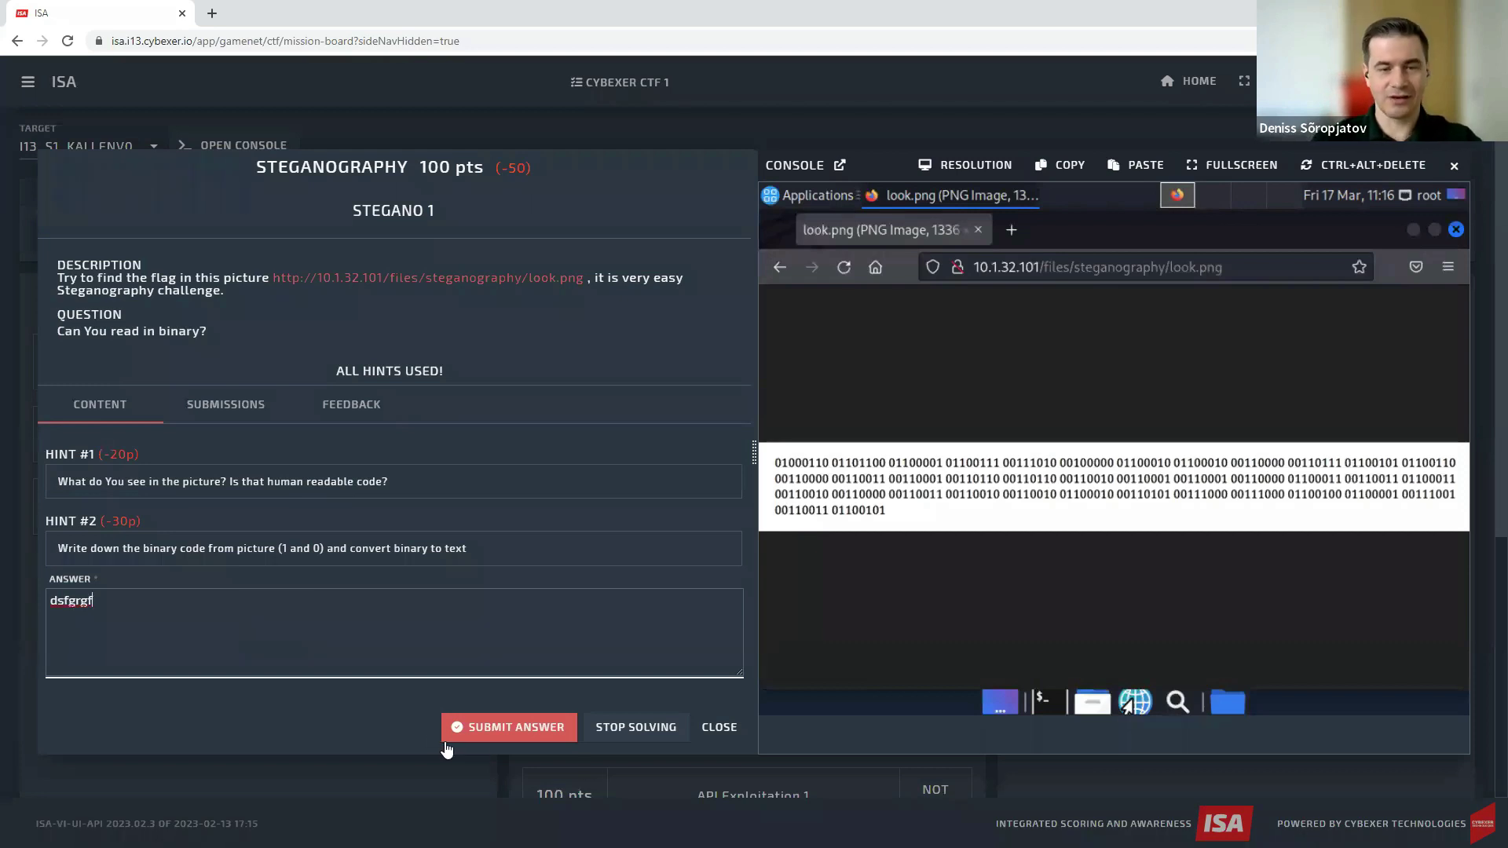
pyautogui.click(520, 729)
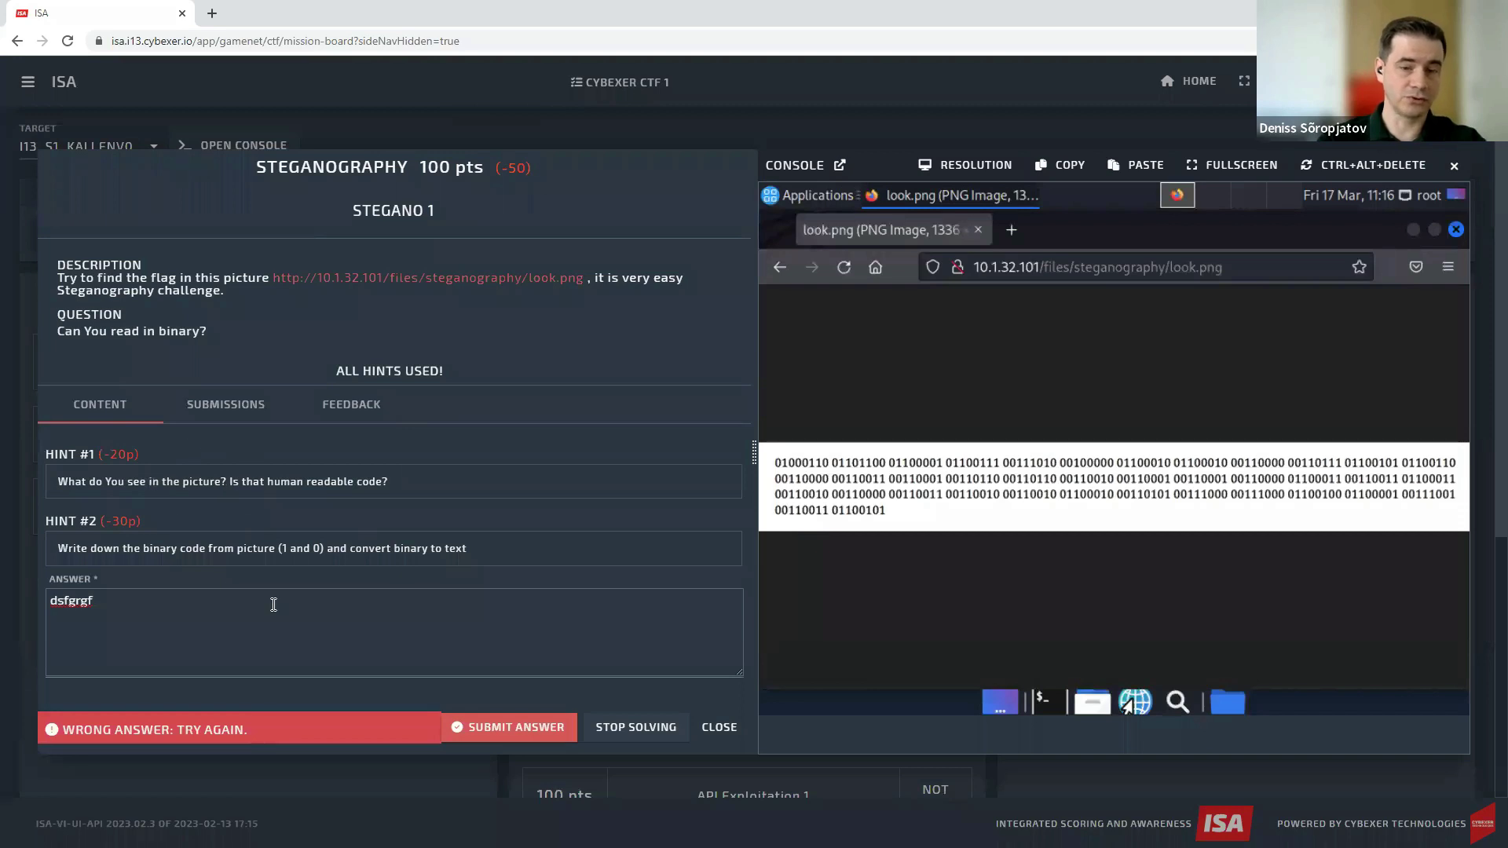
pyautogui.click(716, 729)
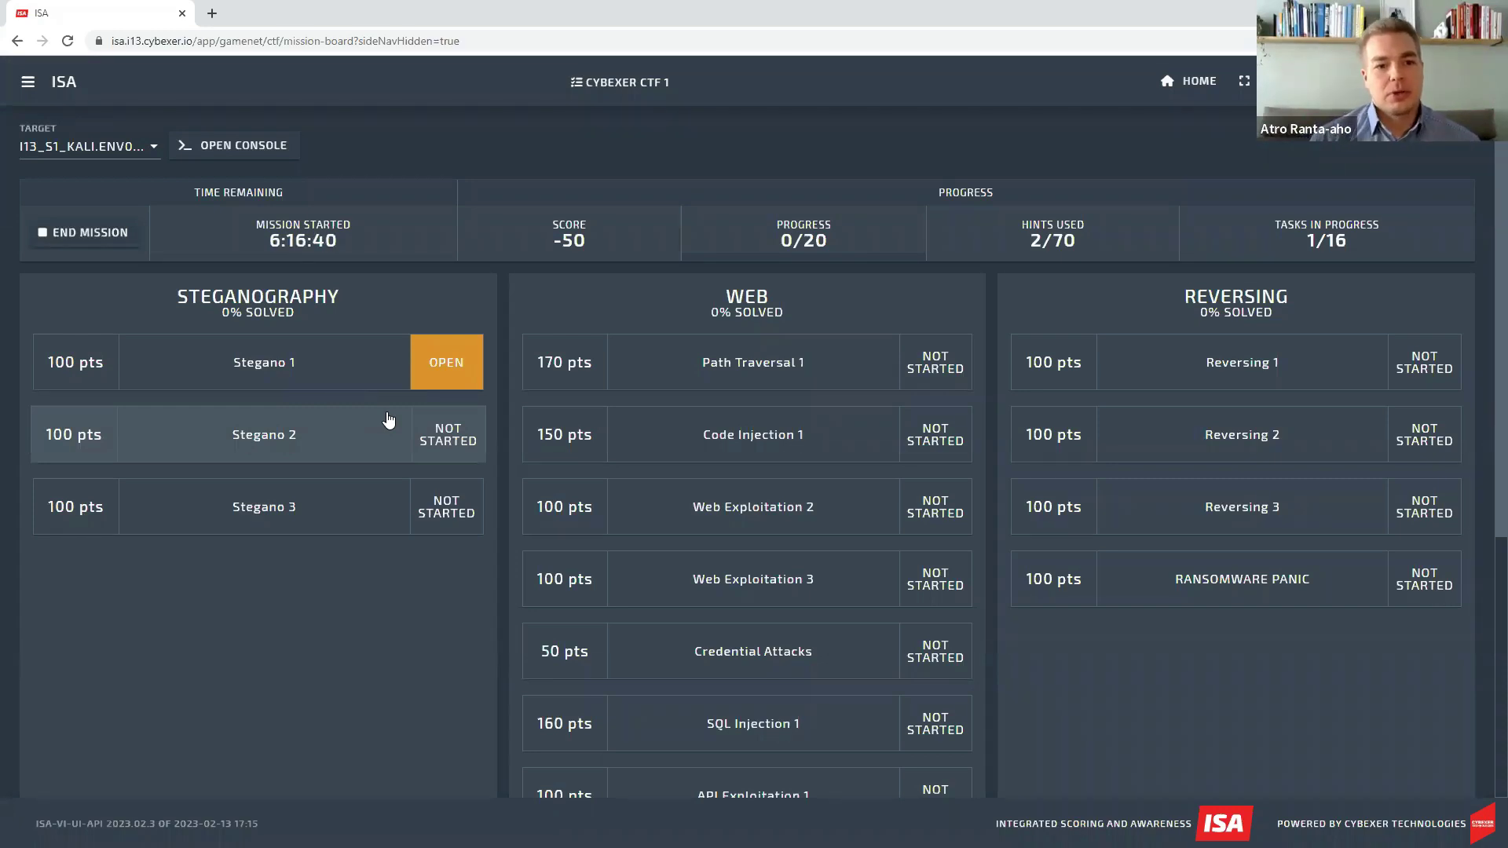
pyautogui.scroll(-2, 503, 501)
pyautogui.scroll(-2, 503, 501)
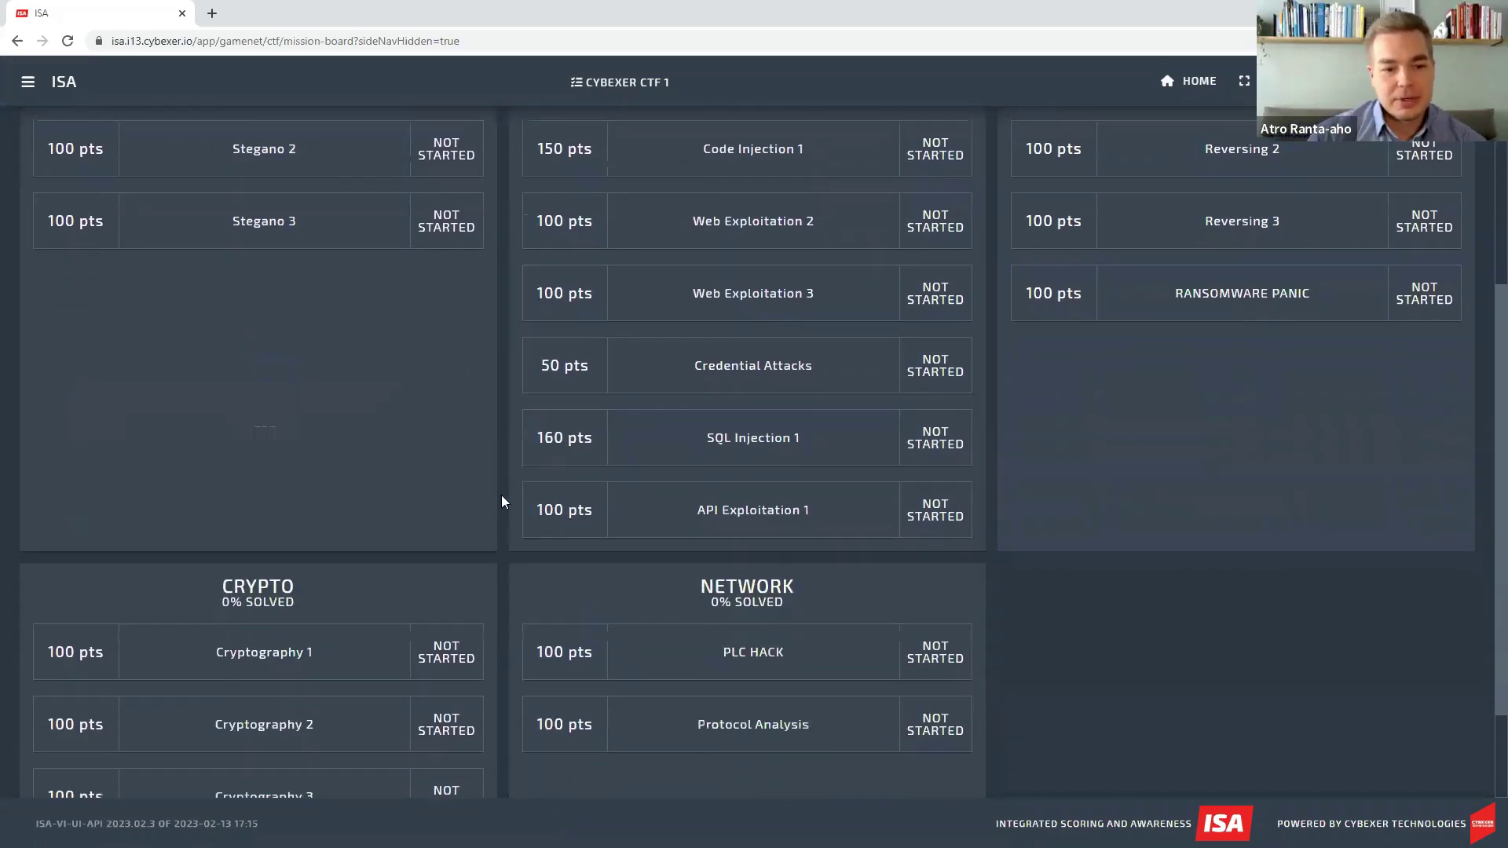
pyautogui.scroll(-1, 503, 501)
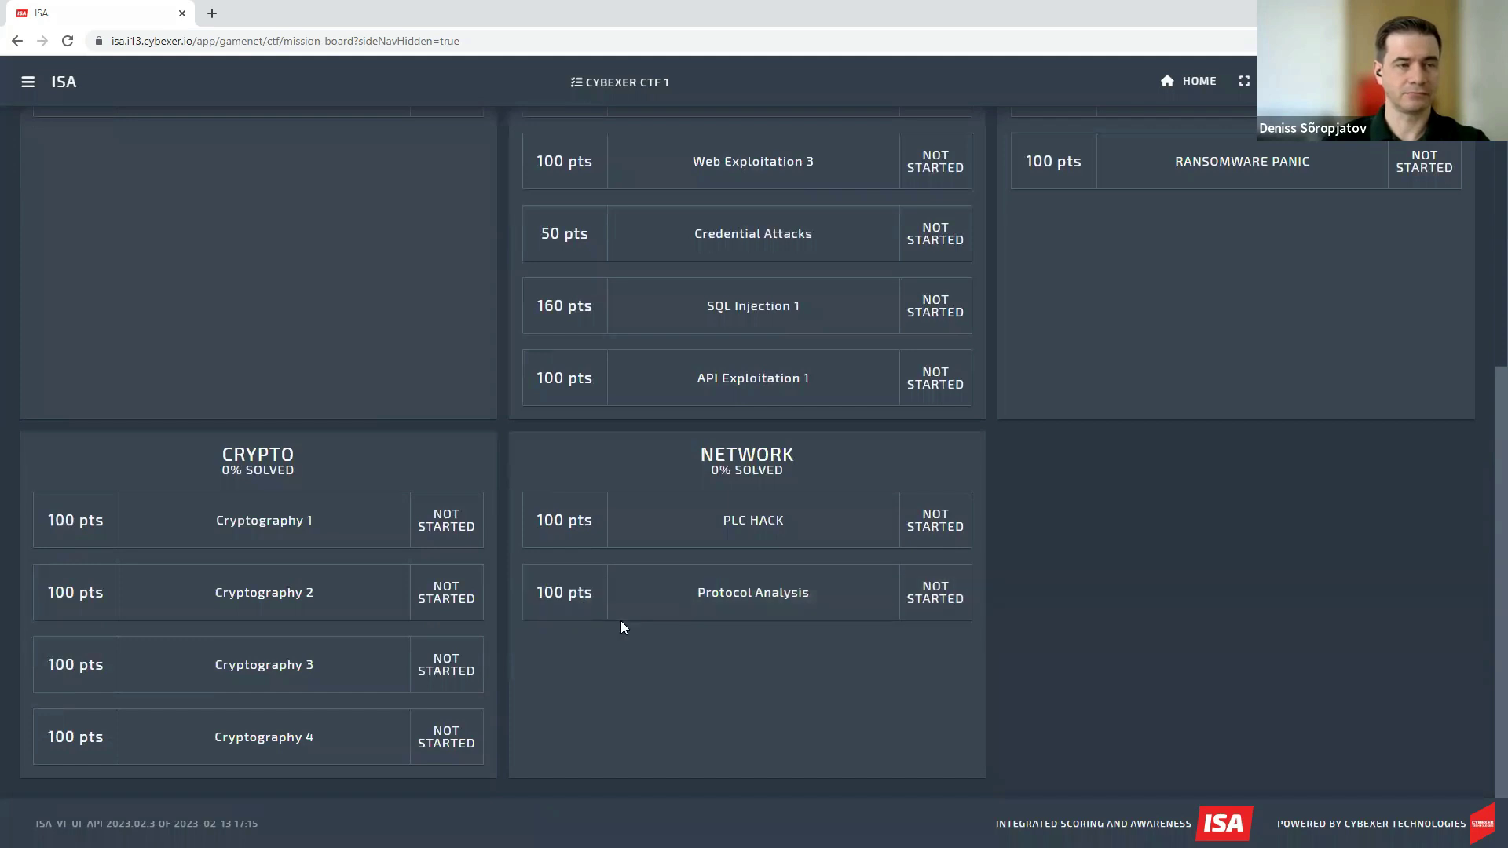
pyautogui.scroll(5, 621, 623)
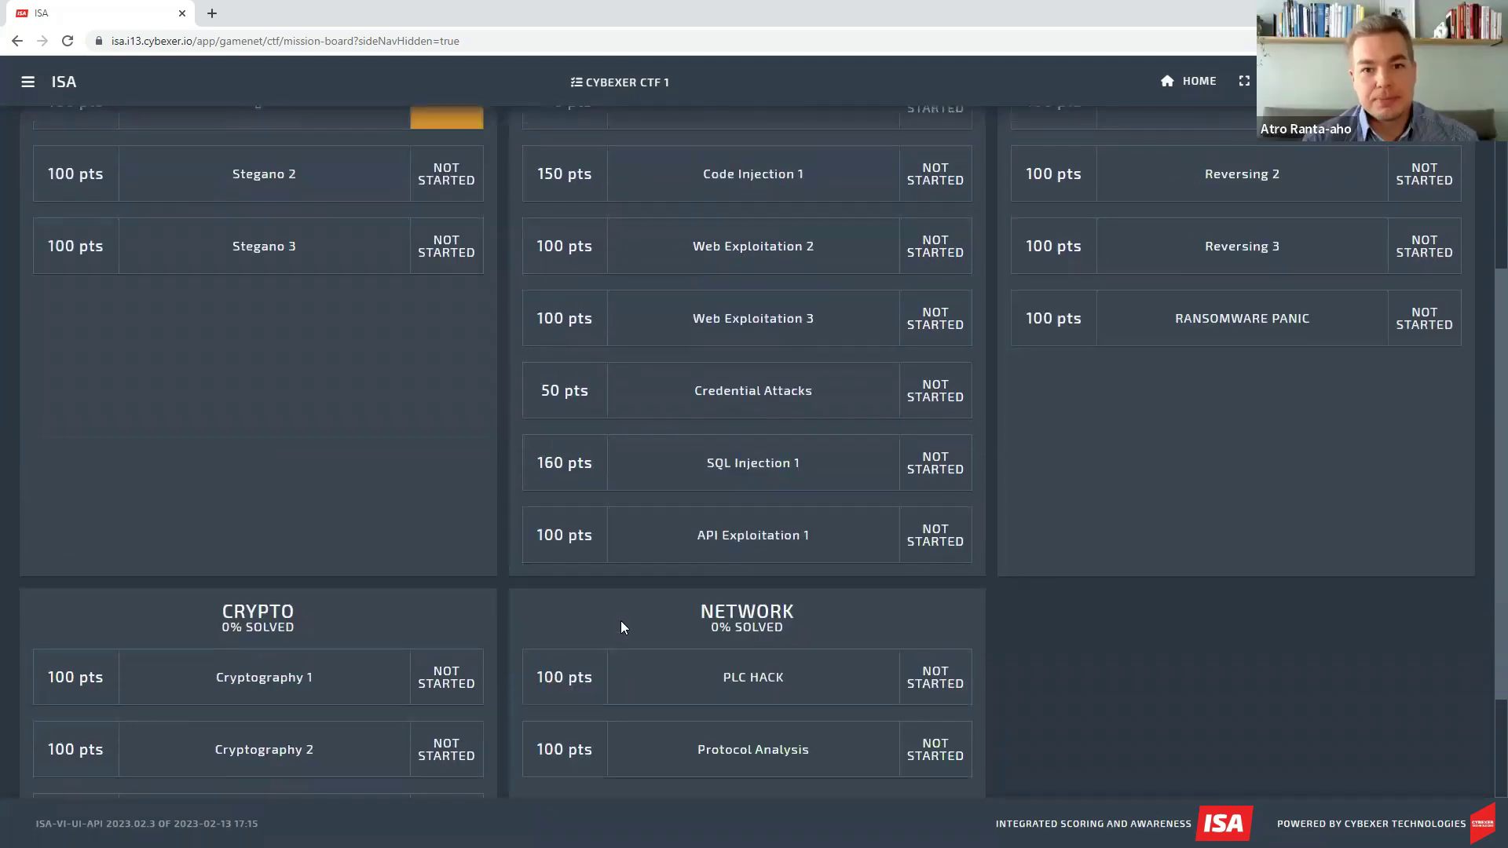